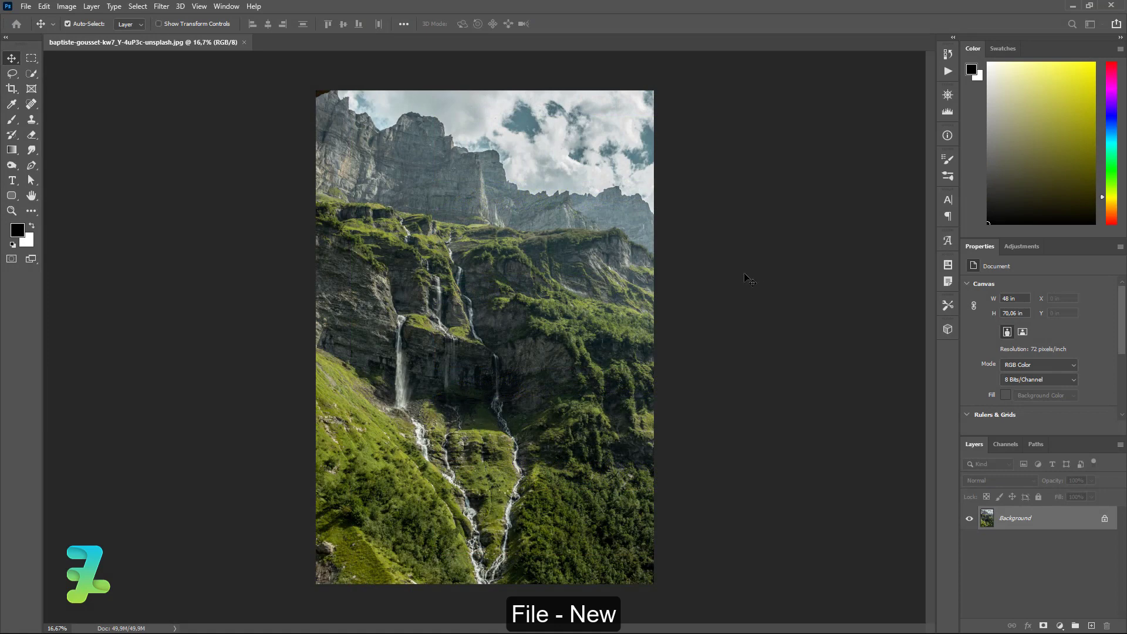
- Create a new document from the 61 × 91 cm portrait preset, 300 ppi, with White background contents
click(28, 6)
click(26, 14)
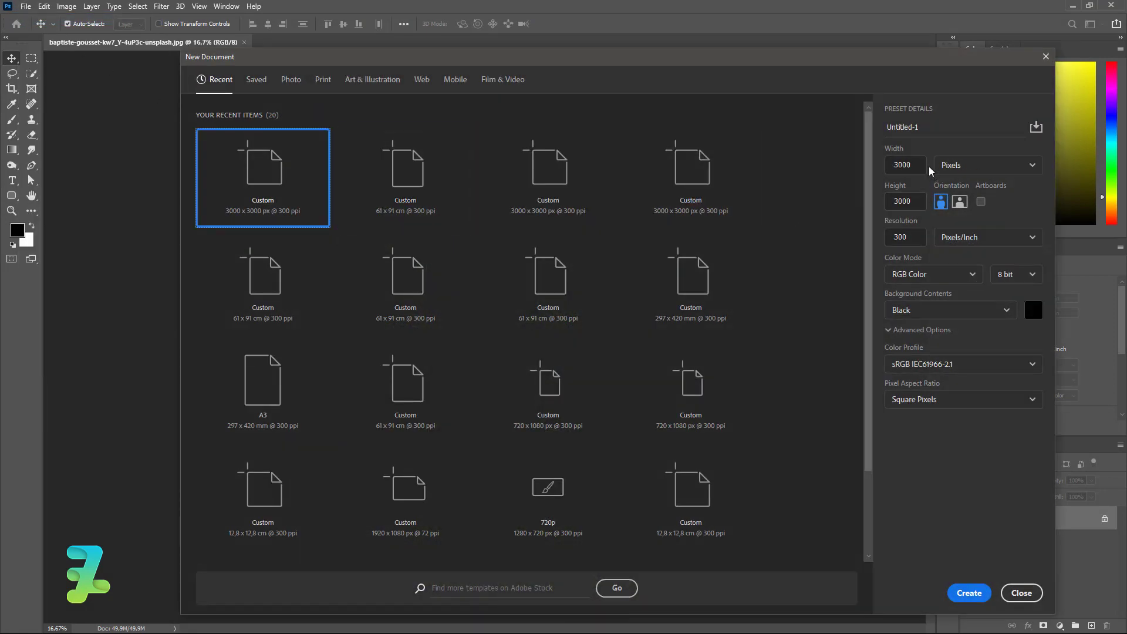
click(428, 188)
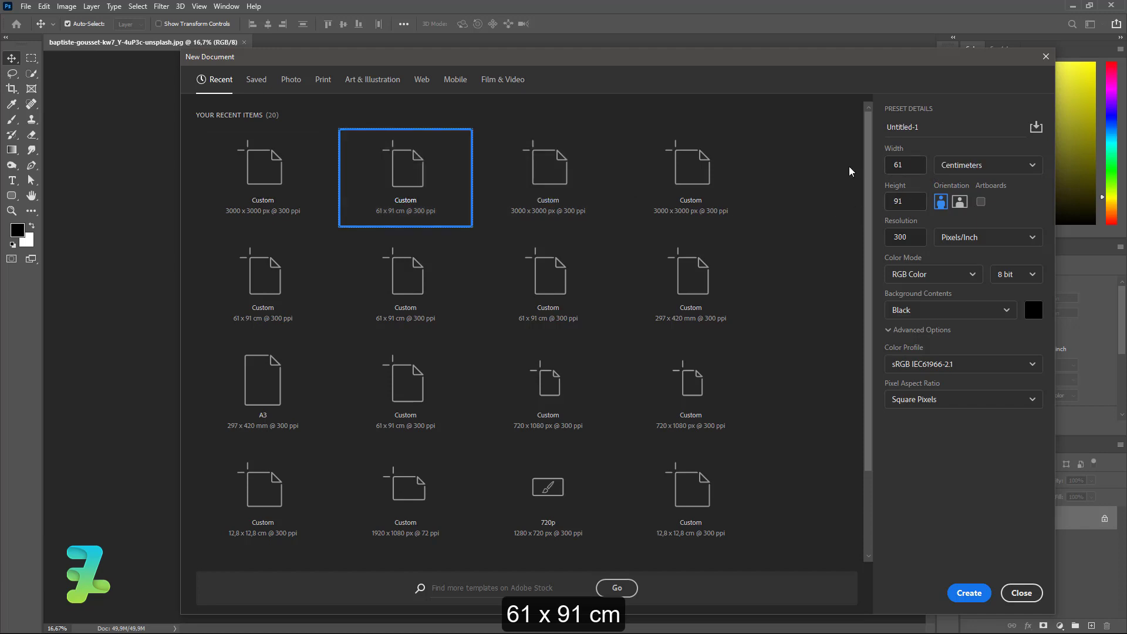
click(916, 311)
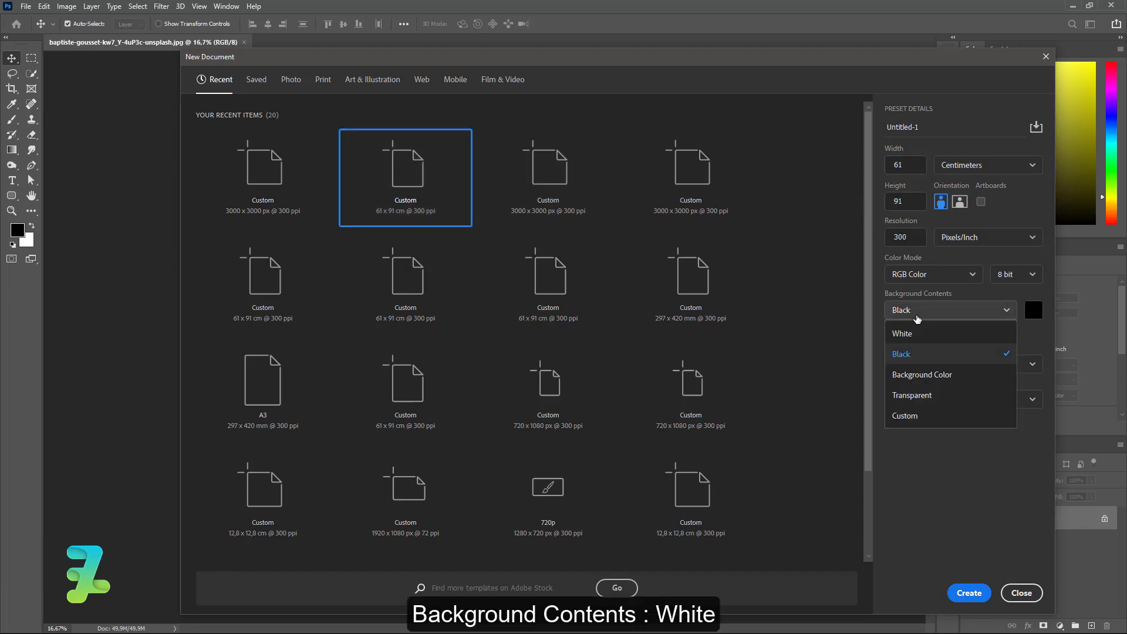
click(920, 339)
double_click(900, 236)
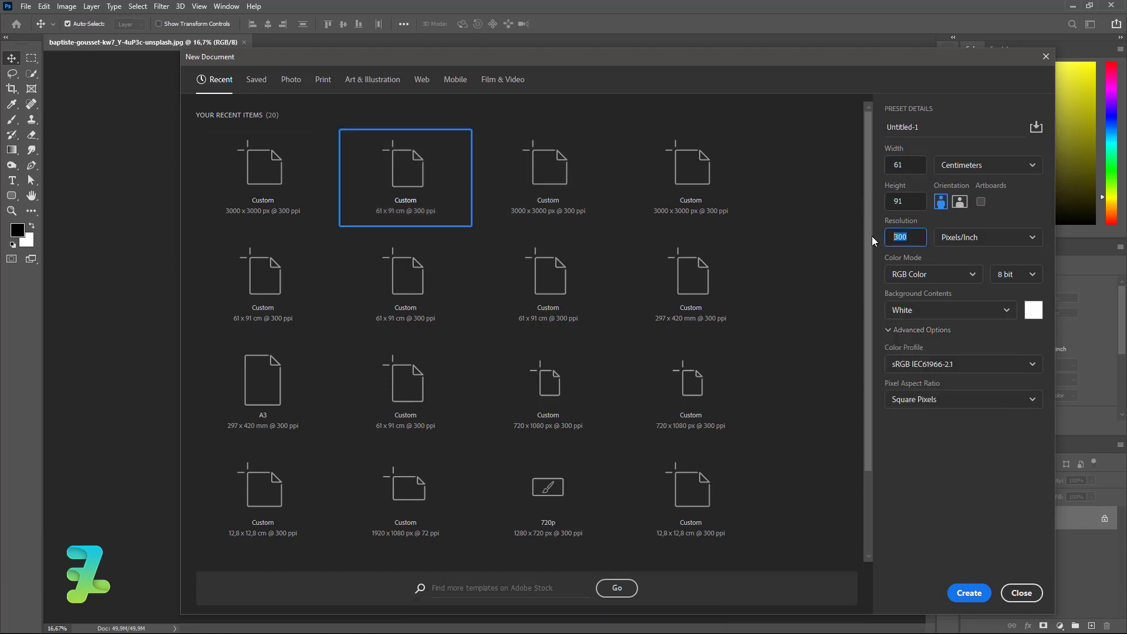
click(966, 590)
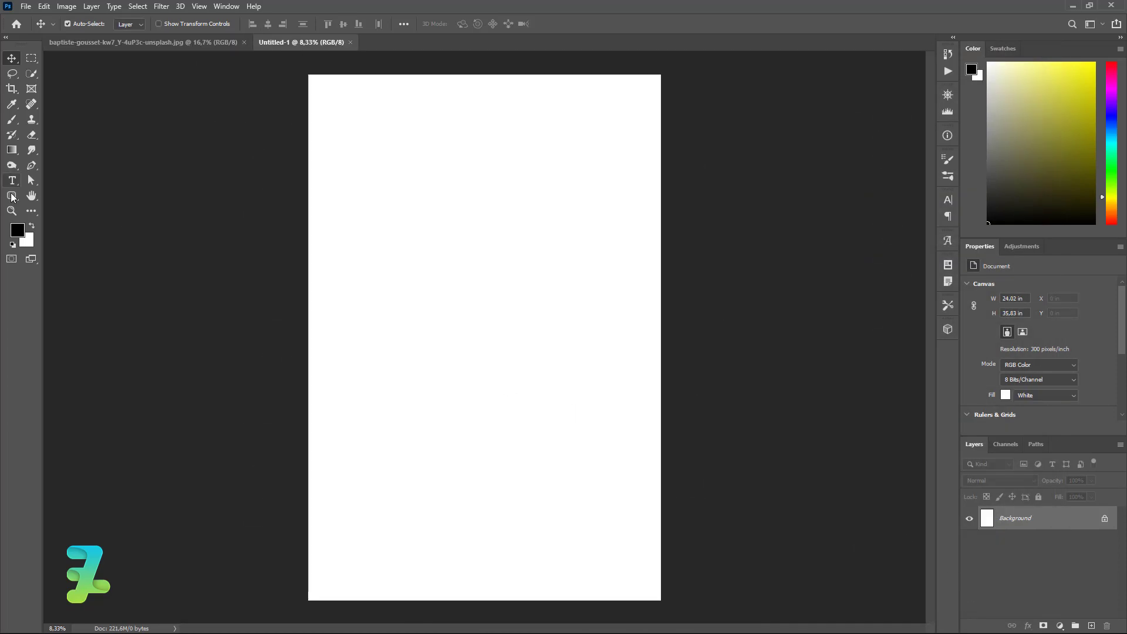
- Draw a black-filled rectangle, about 4389 × 1092 px, across the lower part of the page
click(12, 198)
click(41, 196)
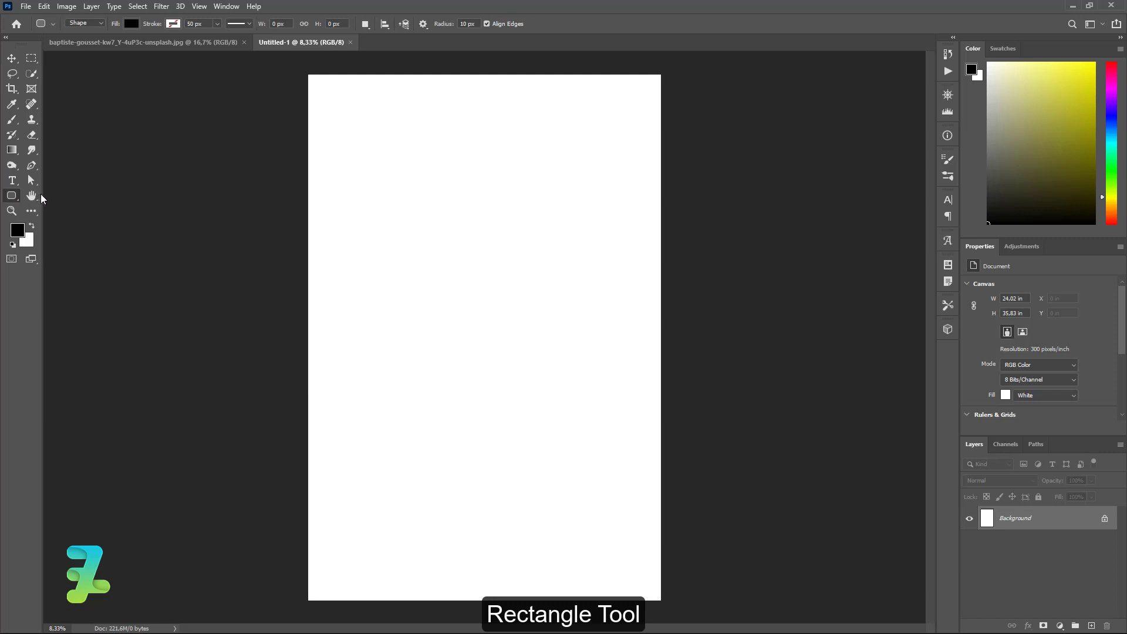
click(133, 24)
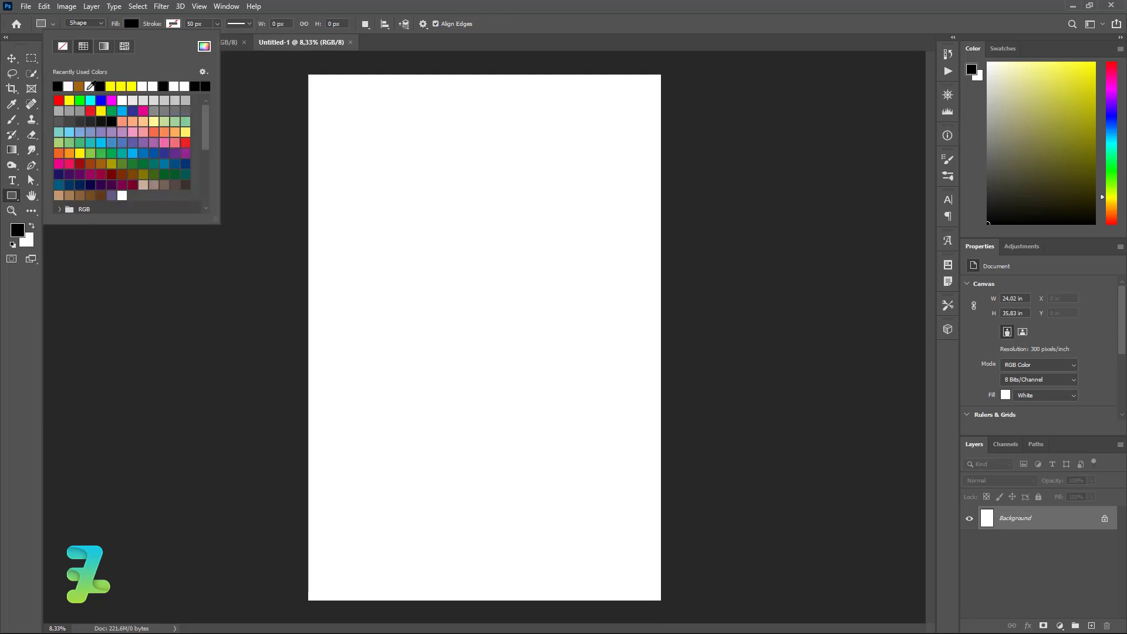
click(205, 47)
click(935, 223)
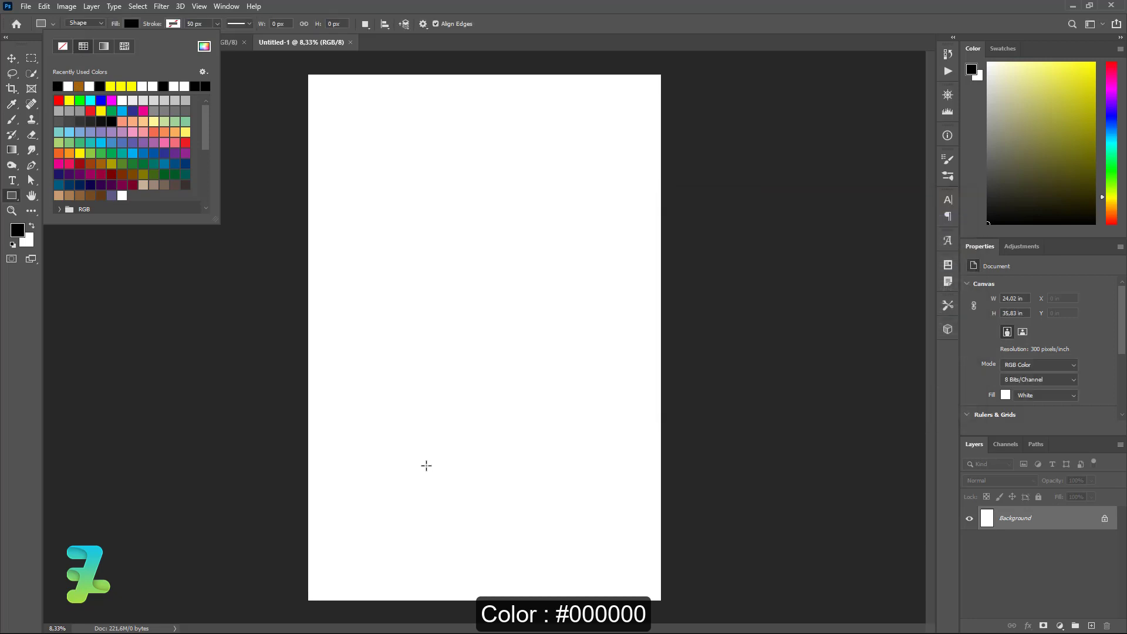
drag(393, 452, 593, 515)
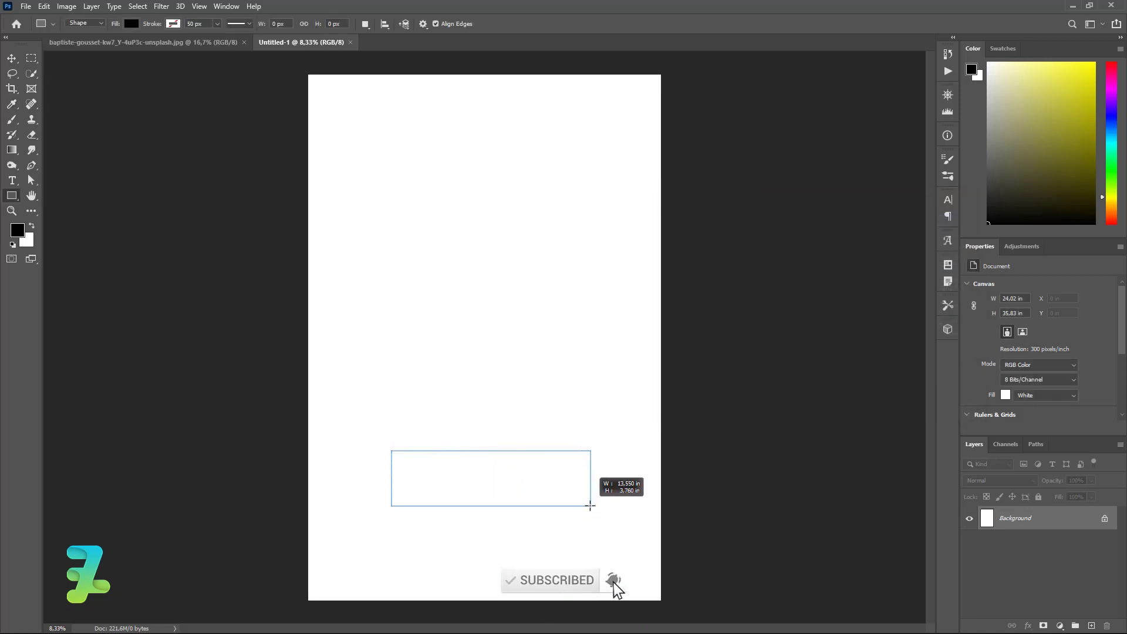
drag(592, 516, 606, 504)
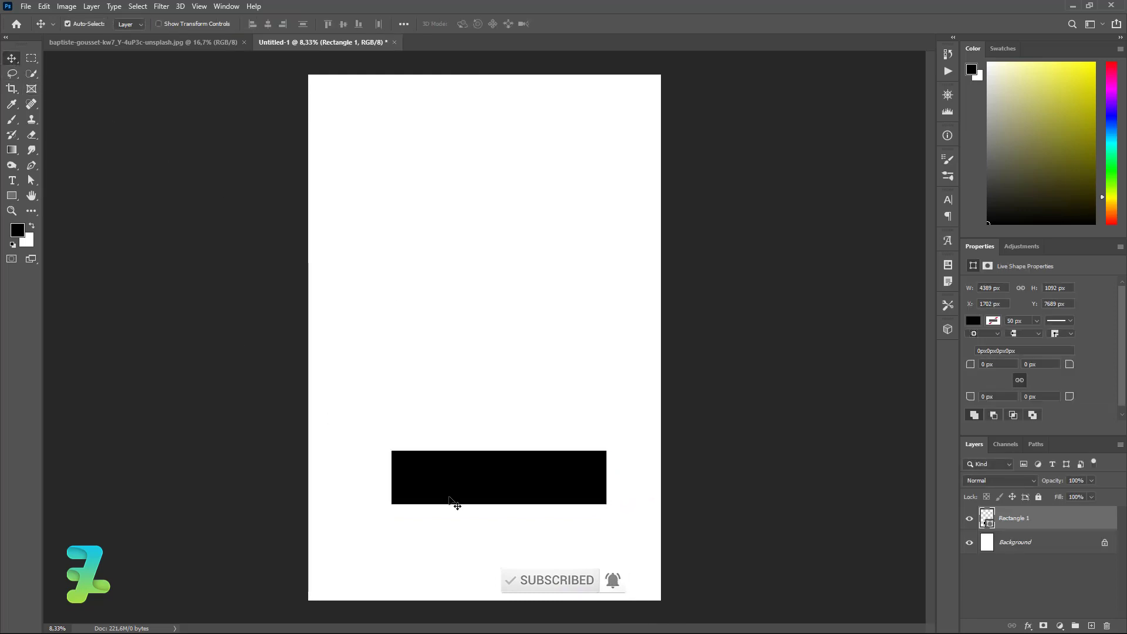
- Centre the black rectangle horizontally on the page
key(v)
key(ctrl+a)
click(268, 24)
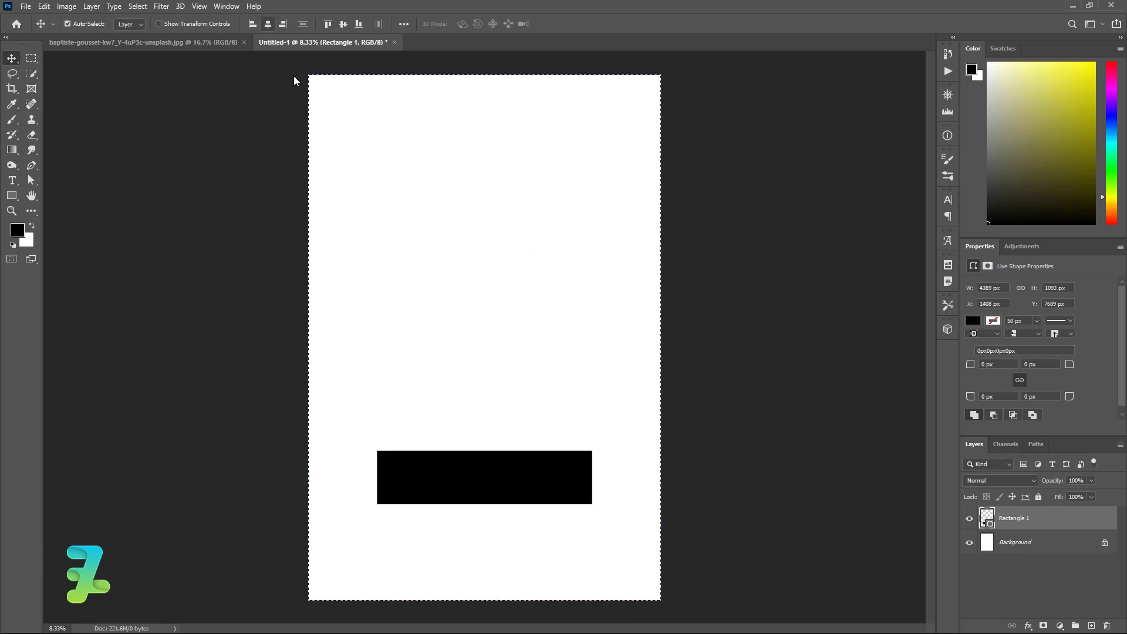
key(ctrl+d)
- Duplicate the rectangle, fill the copy red, and move it up onto the black one
key(ctrl+j)
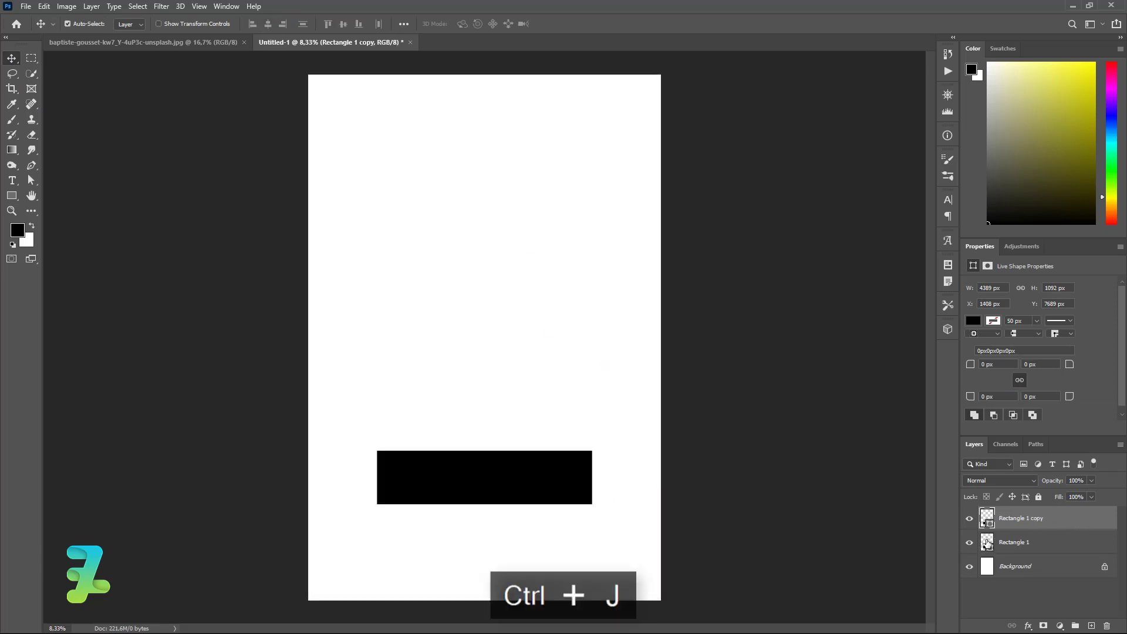
double_click(988, 544)
click(787, 274)
text(ff0000)
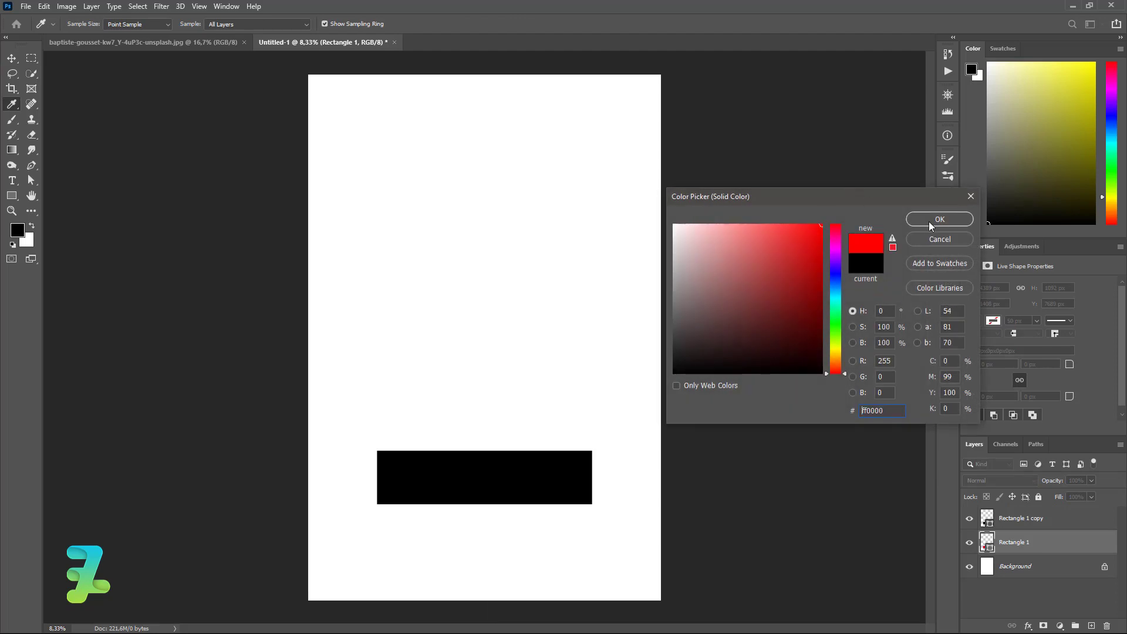
click(928, 221)
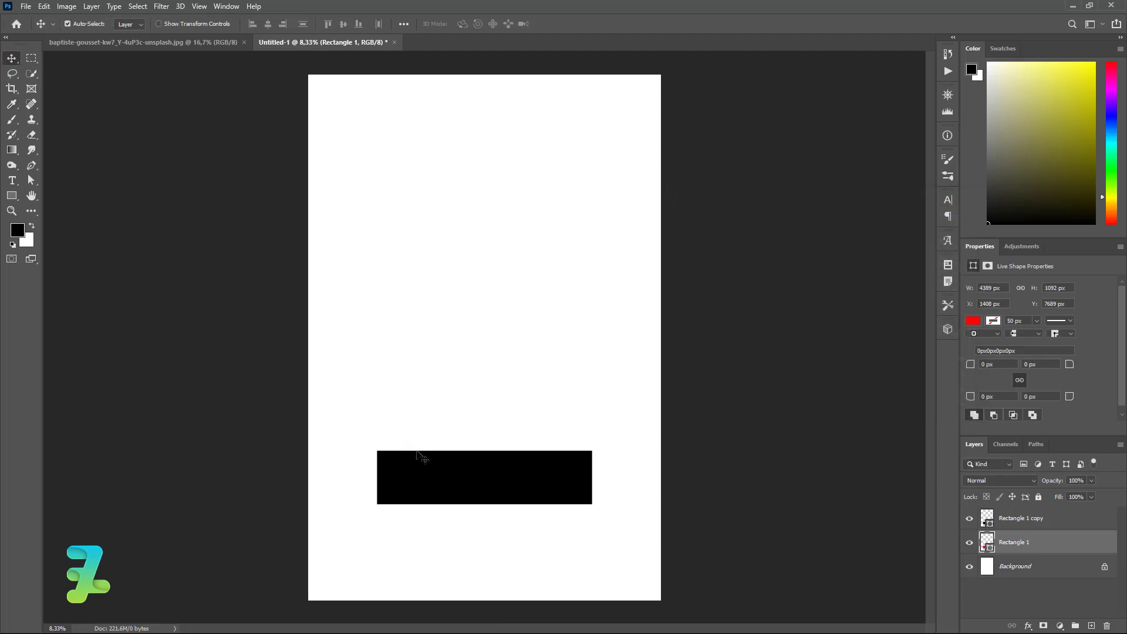
drag(417, 452, 423, 421)
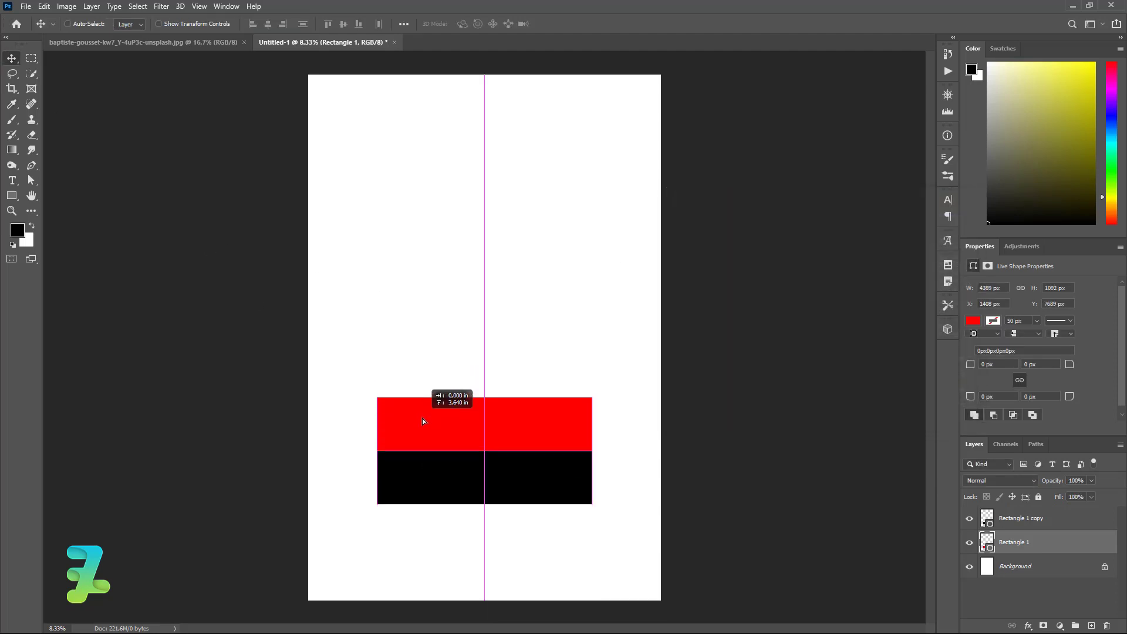
- Perspective-transform the red rectangle into a trapezoid and squash its height into a flat lid
key(ctrl+t)
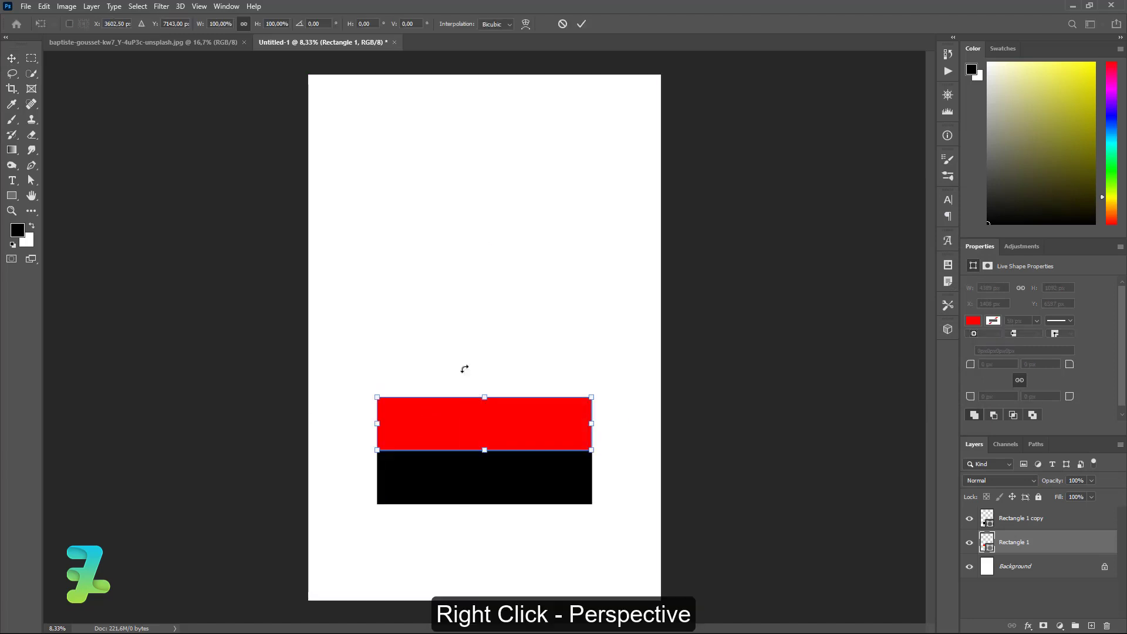
right_click(464, 368)
click(499, 432)
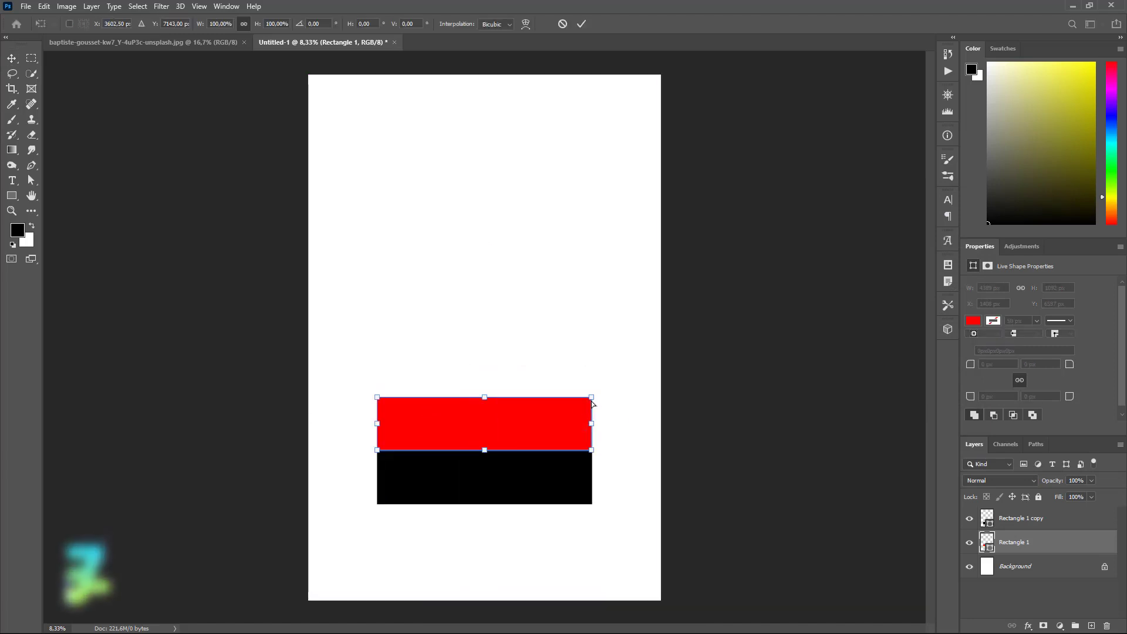
drag(593, 404, 583, 404)
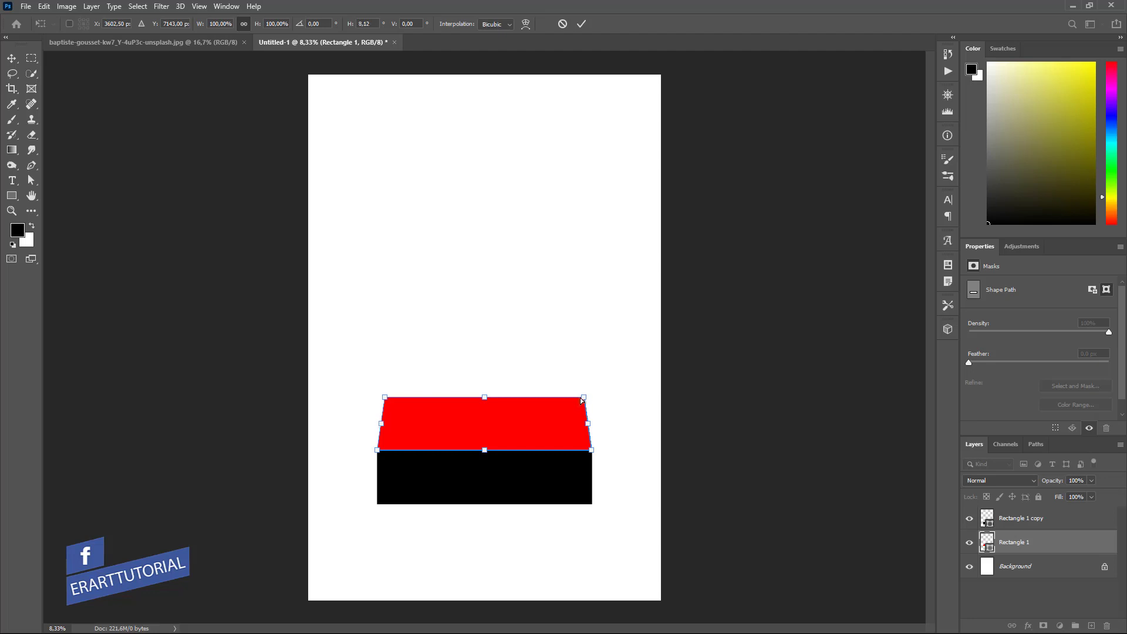
drag(582, 401, 538, 412)
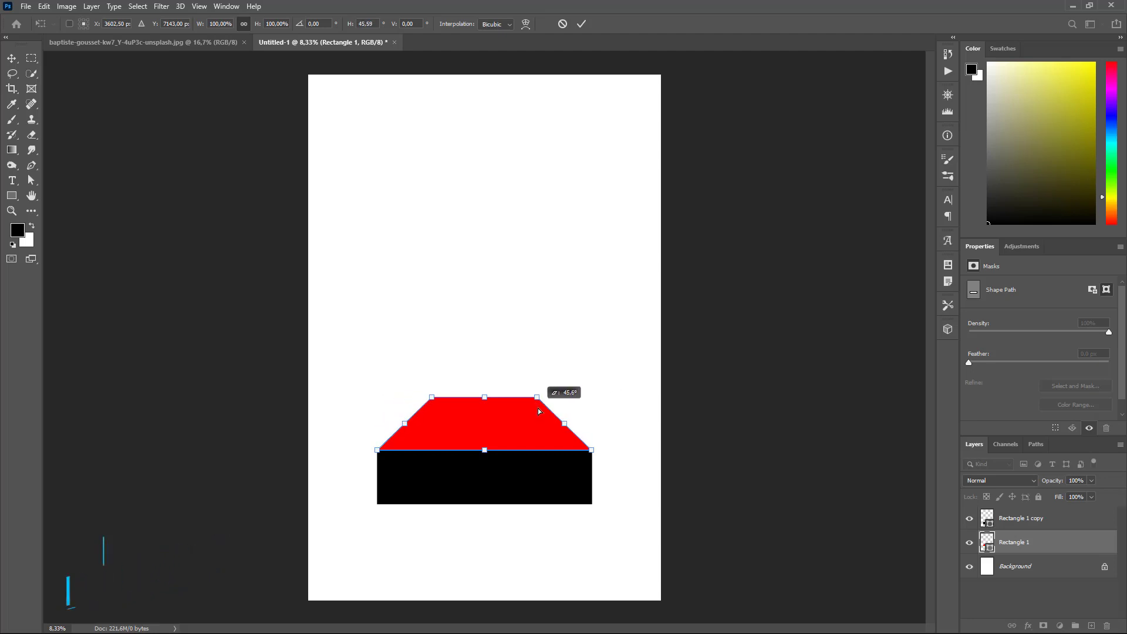
click(11, 63)
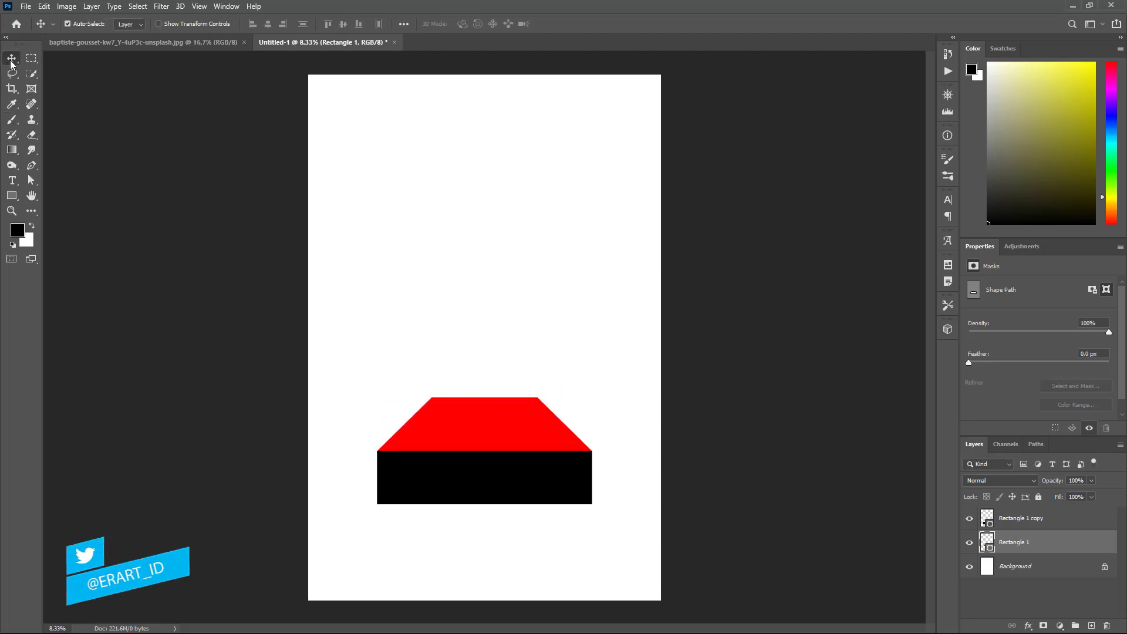
key(ctrl+t)
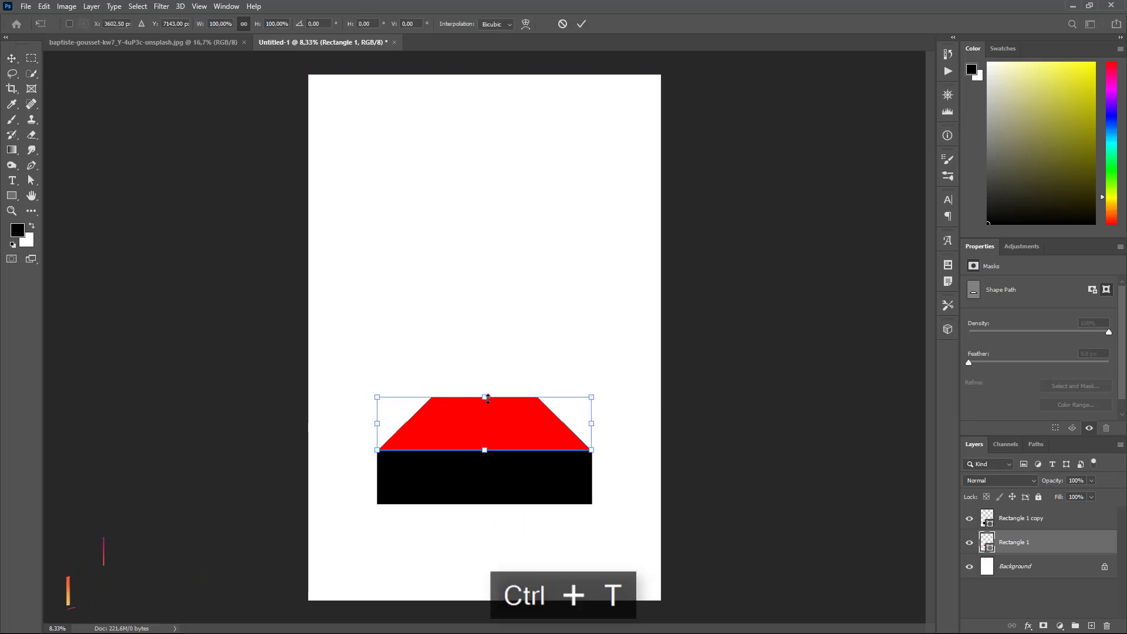
drag(485, 398, 484, 420)
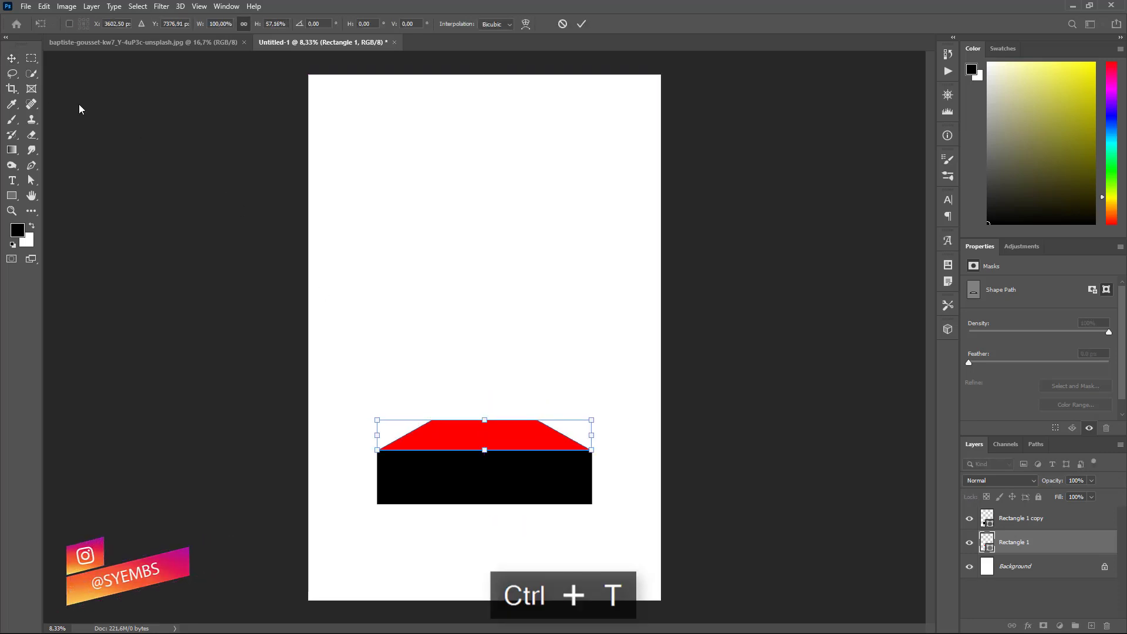
click(11, 58)
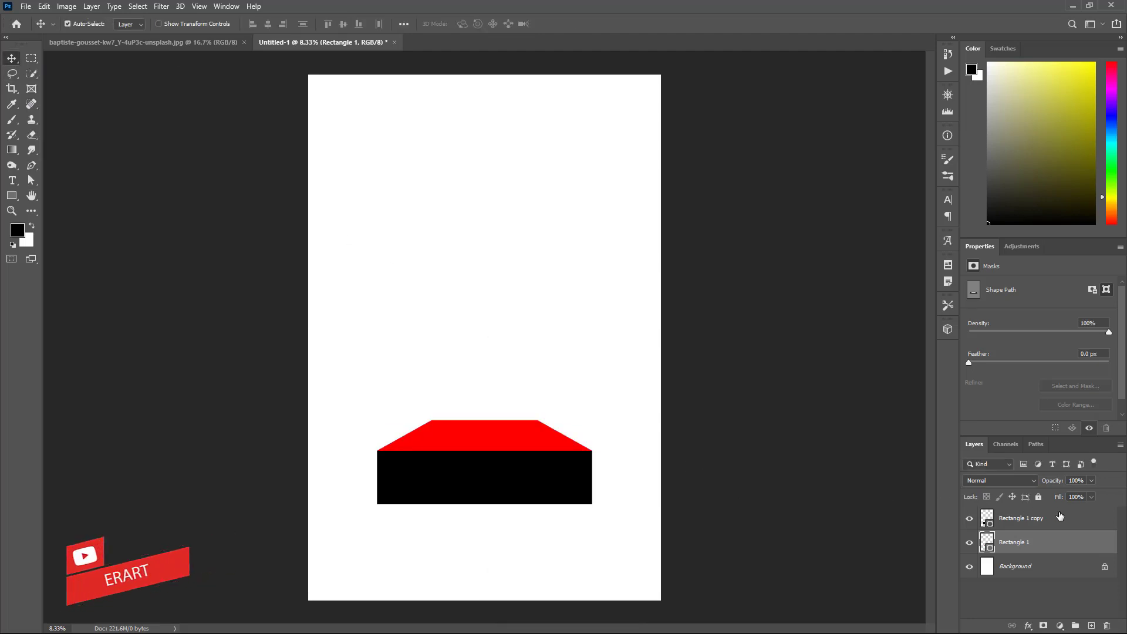
- Duplicate the red-and-black block four times, stacking each copy above the last for five blocks
click(1079, 527)
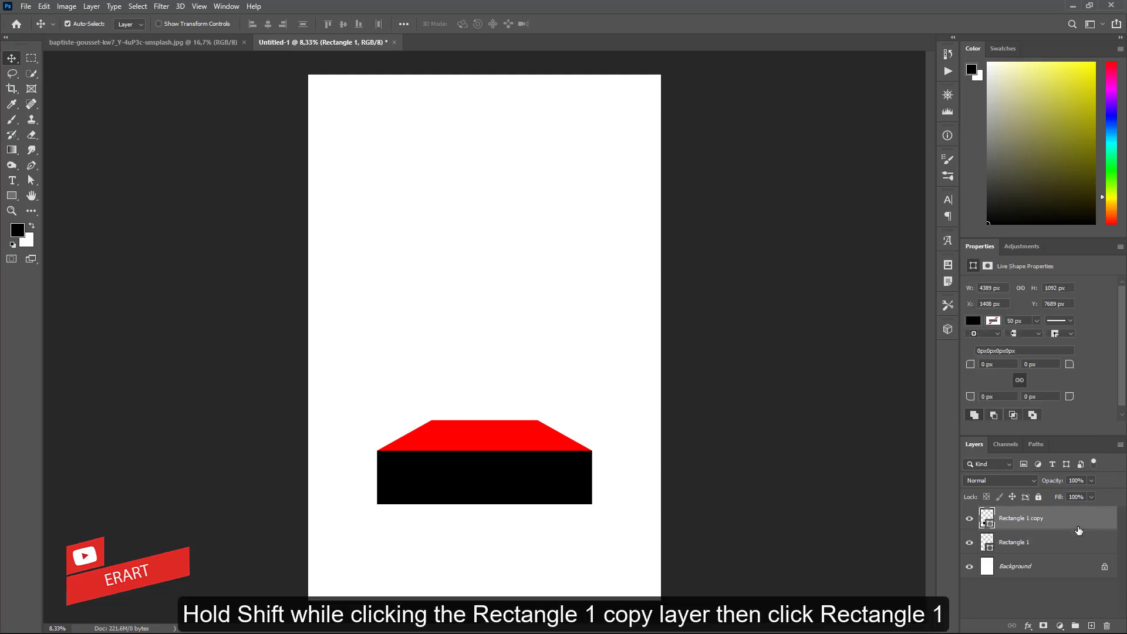
shift+click(1044, 547)
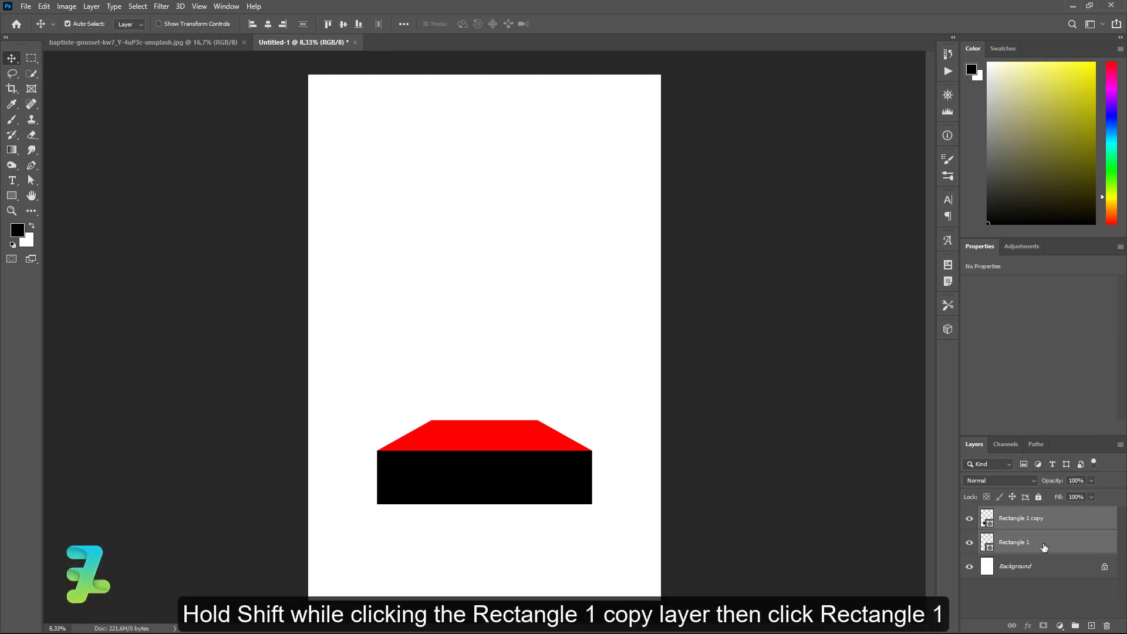
key(ctrl+j)
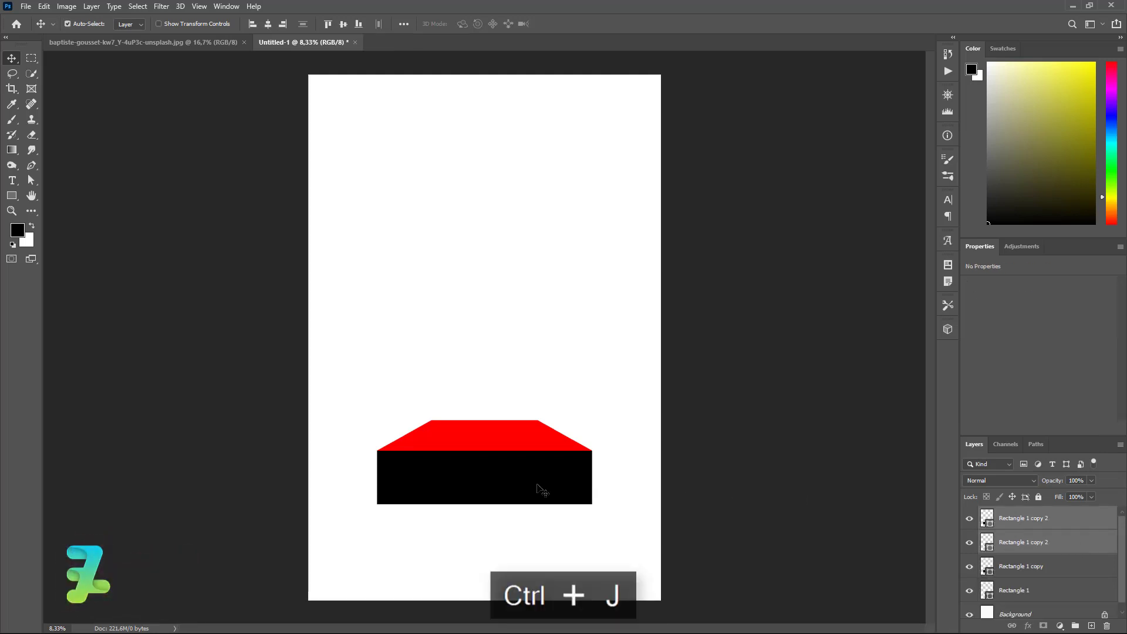
drag(537, 485, 538, 407)
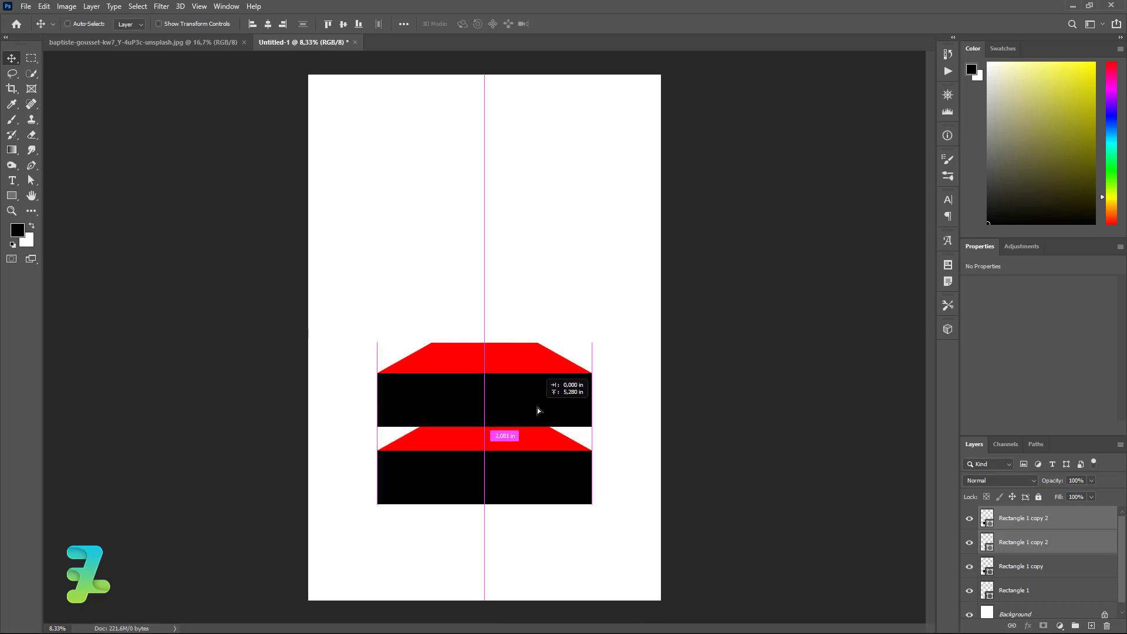
key(ctrl+j)
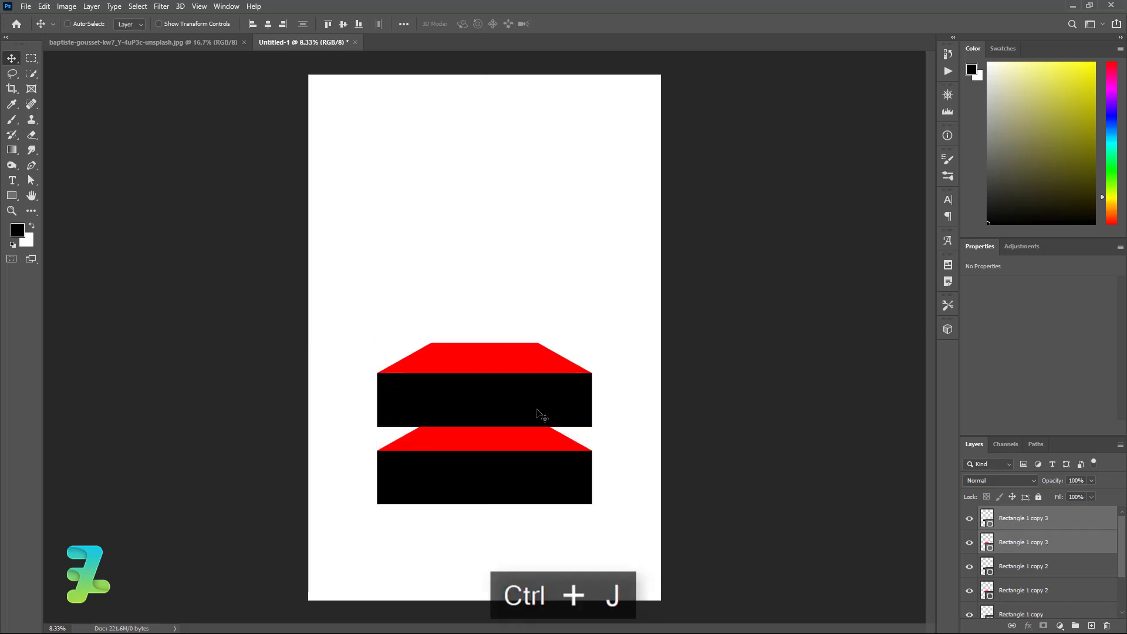
drag(536, 411, 541, 336)
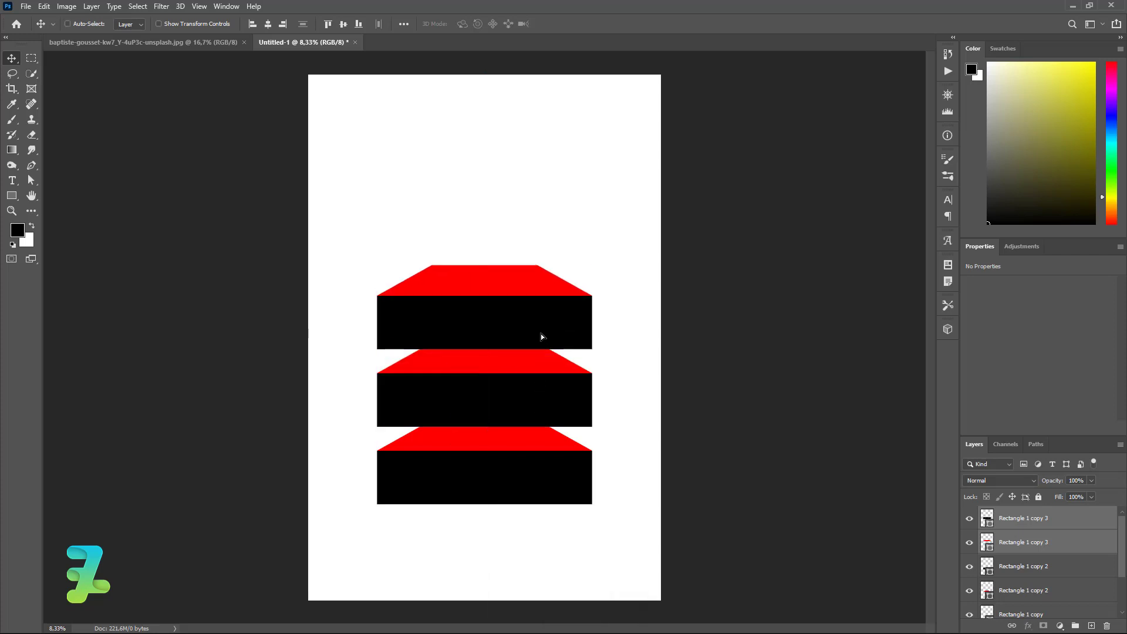
key(ctrl+j)
drag(541, 336, 530, 256)
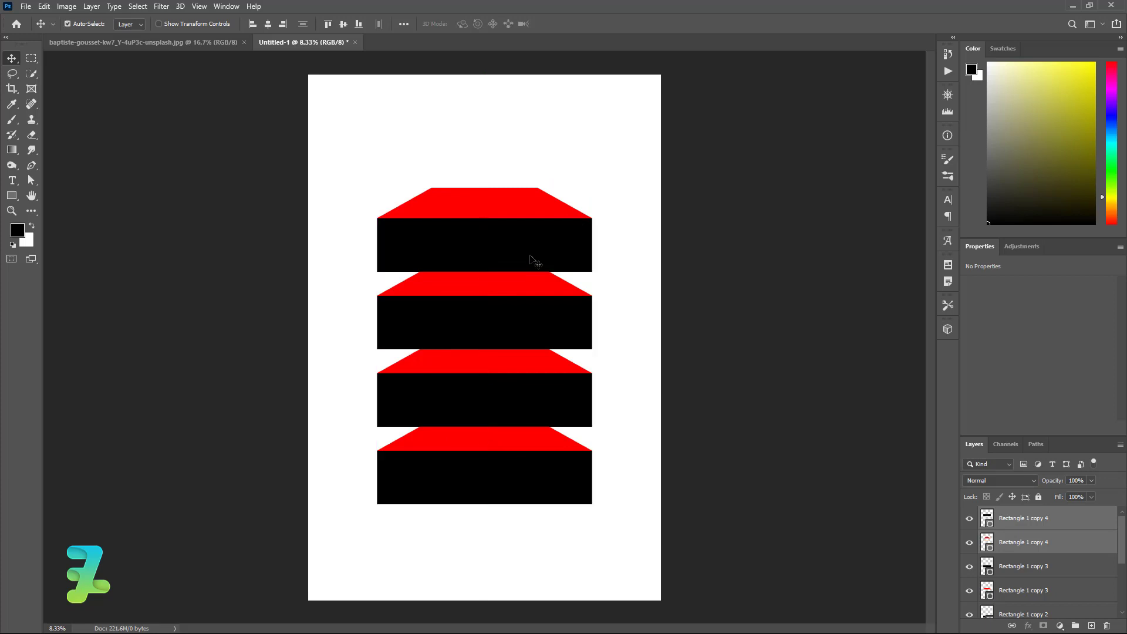
key(ctrl)
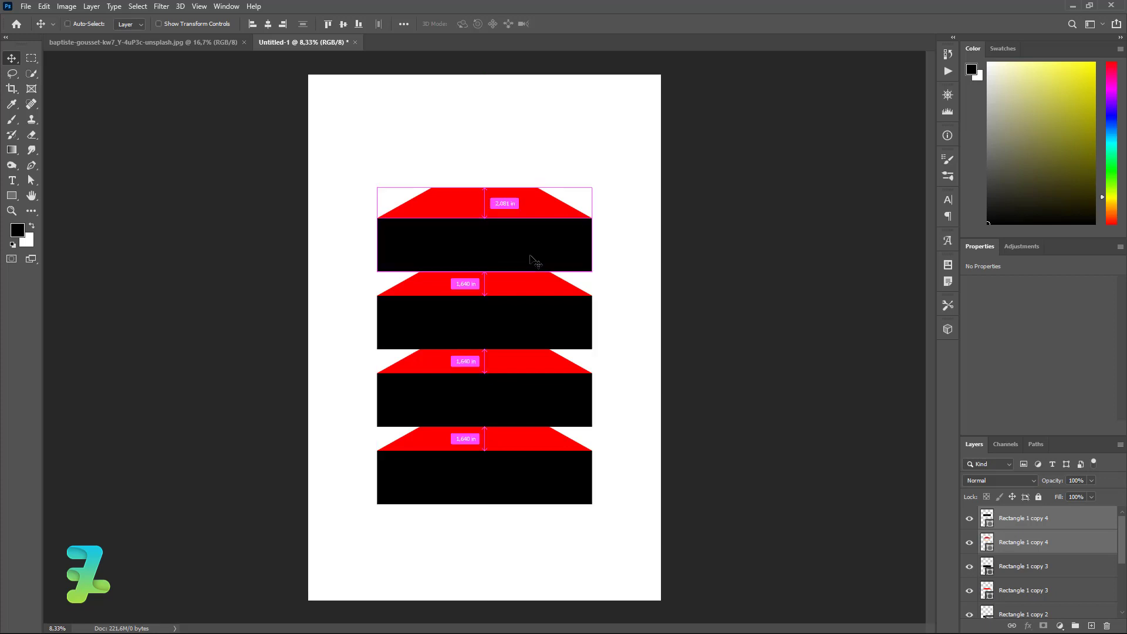
key(ctrl+j)
drag(520, 251, 526, 170)
- Group all five block layers and centre the group vertically on the page
click(1070, 519)
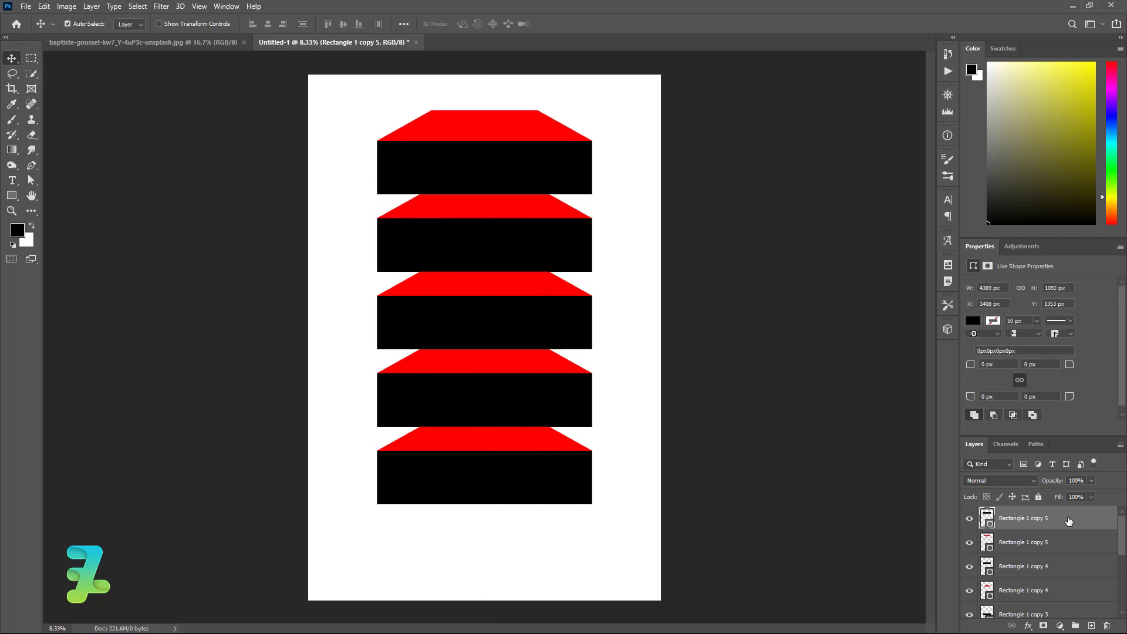
scroll(1054, 534, down, 3)
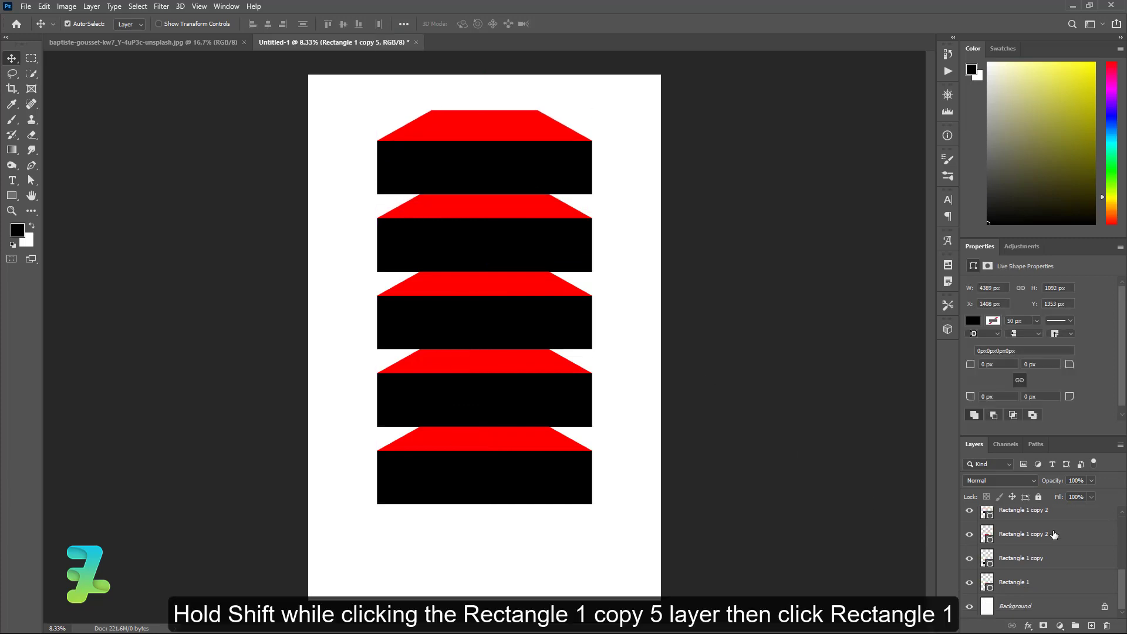
shift+click(1067, 584)
key(ctrl+g)
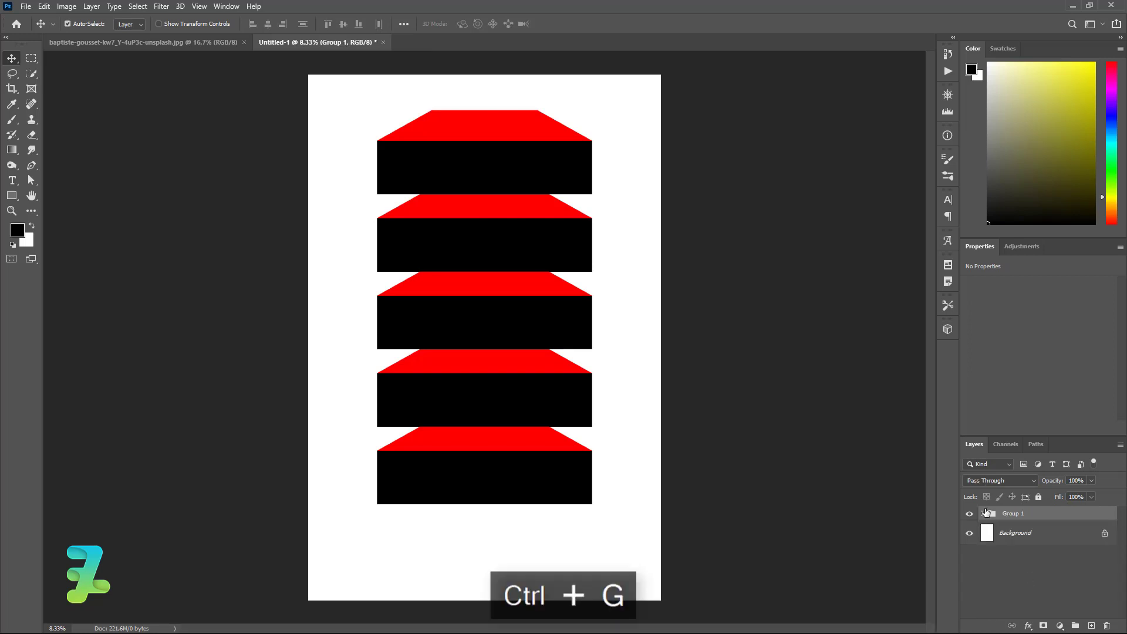
key(ctrl+a)
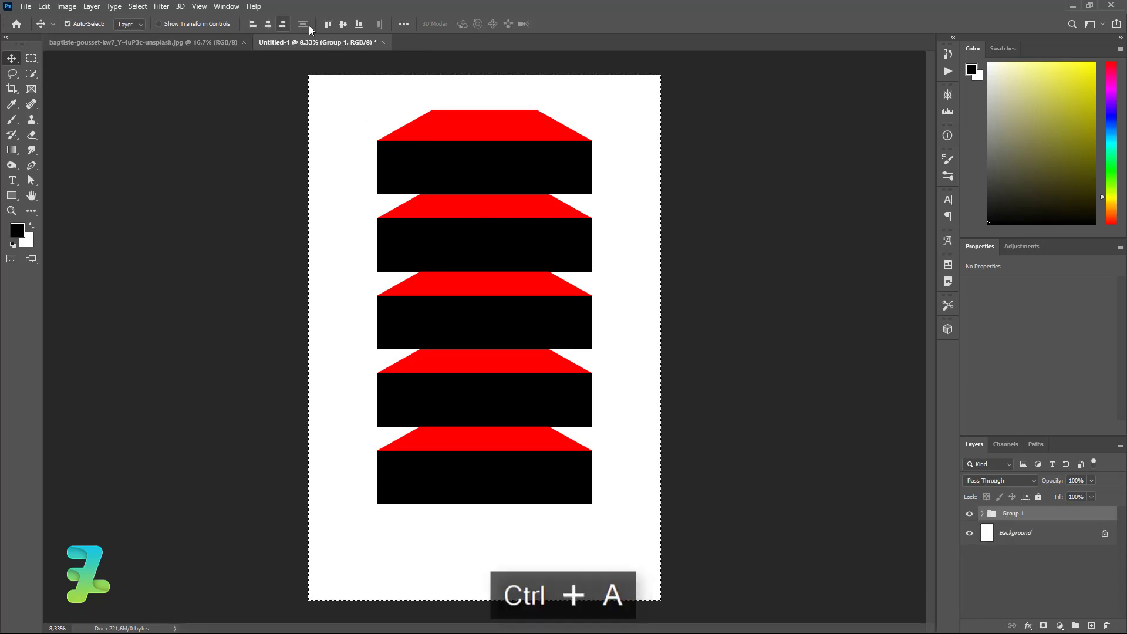
click(343, 24)
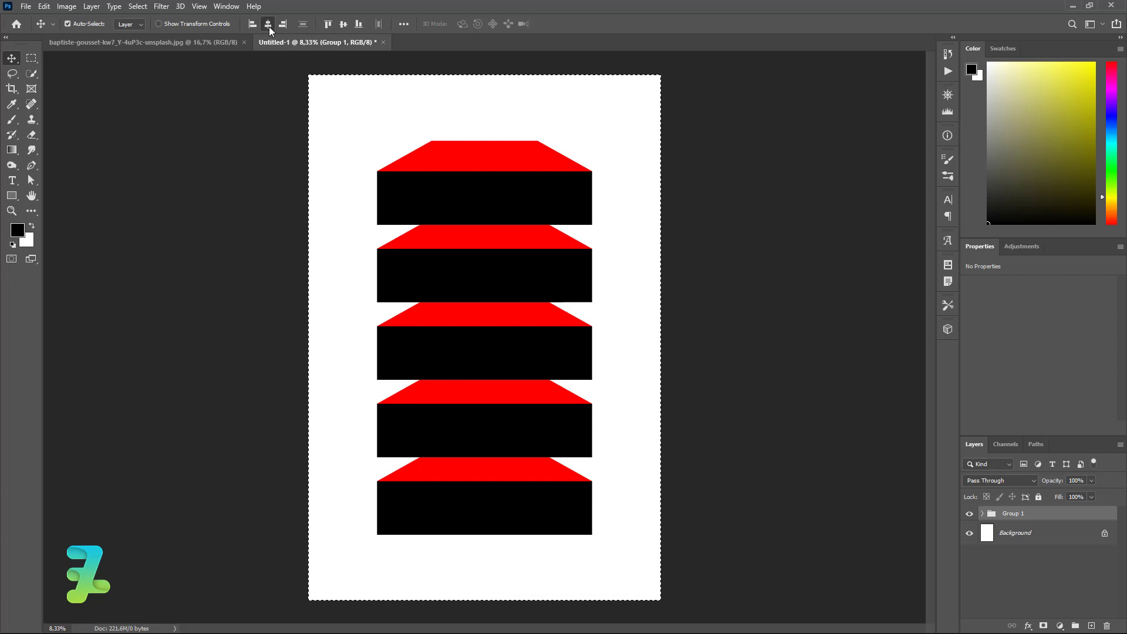
key(ctrl+d)
- Copy the mountain photo from its own document into the poster
right_click(131, 40)
click(156, 99)
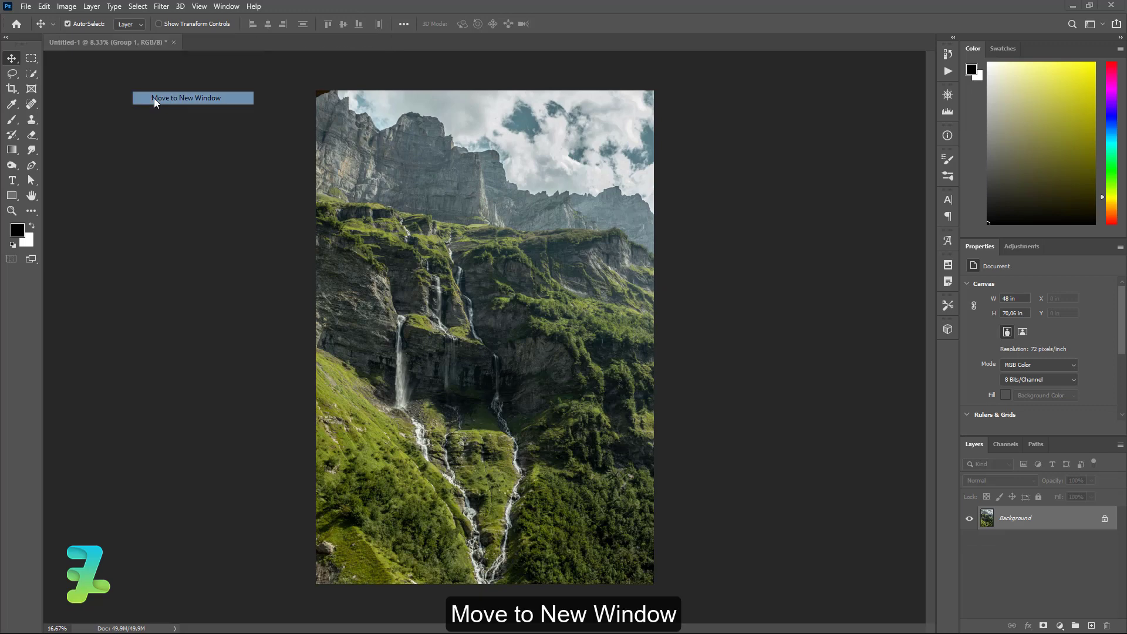
drag(231, 119, 430, 252)
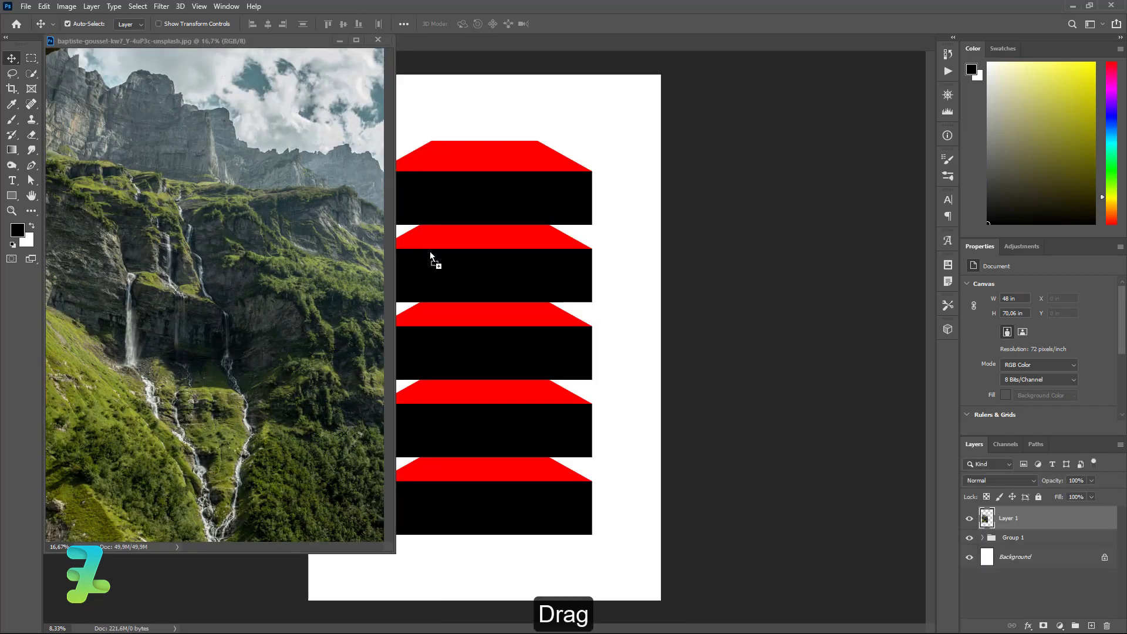
drag(197, 39, 276, 61)
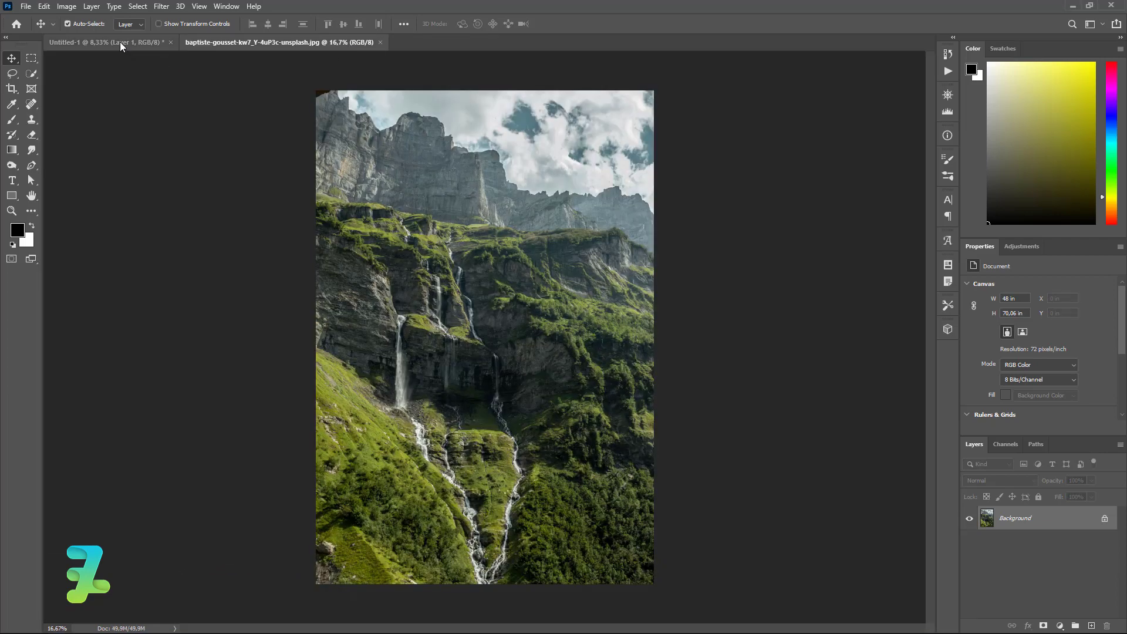
click(120, 41)
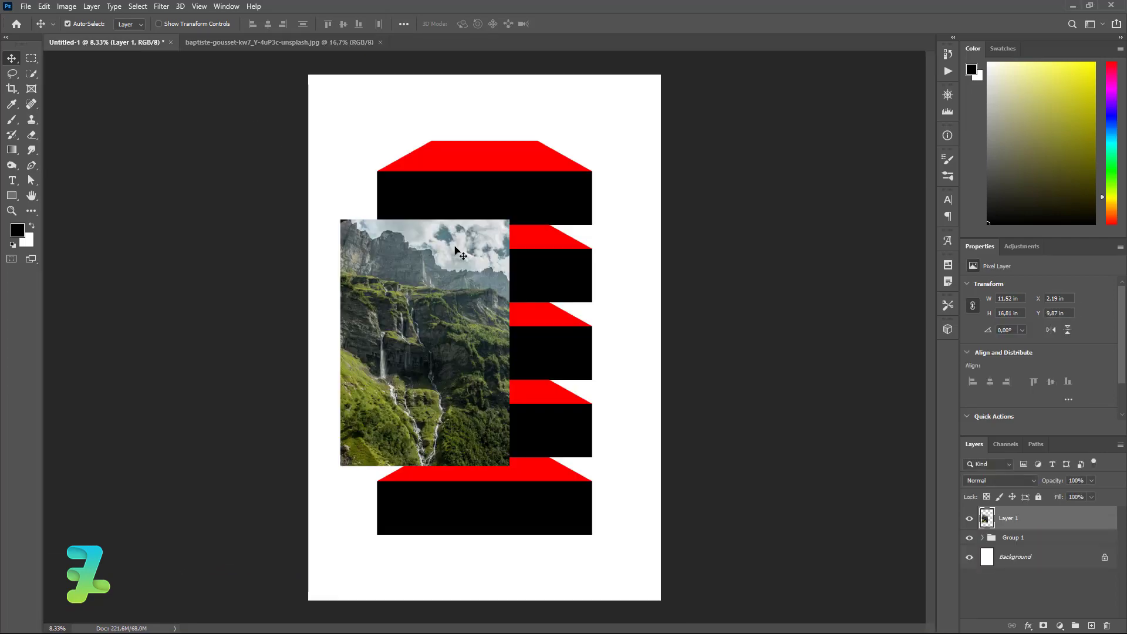
- Move the photo layer into Group 1 over the top block and clip it to the red lid
click(984, 538)
drag(1002, 522, 1027, 566)
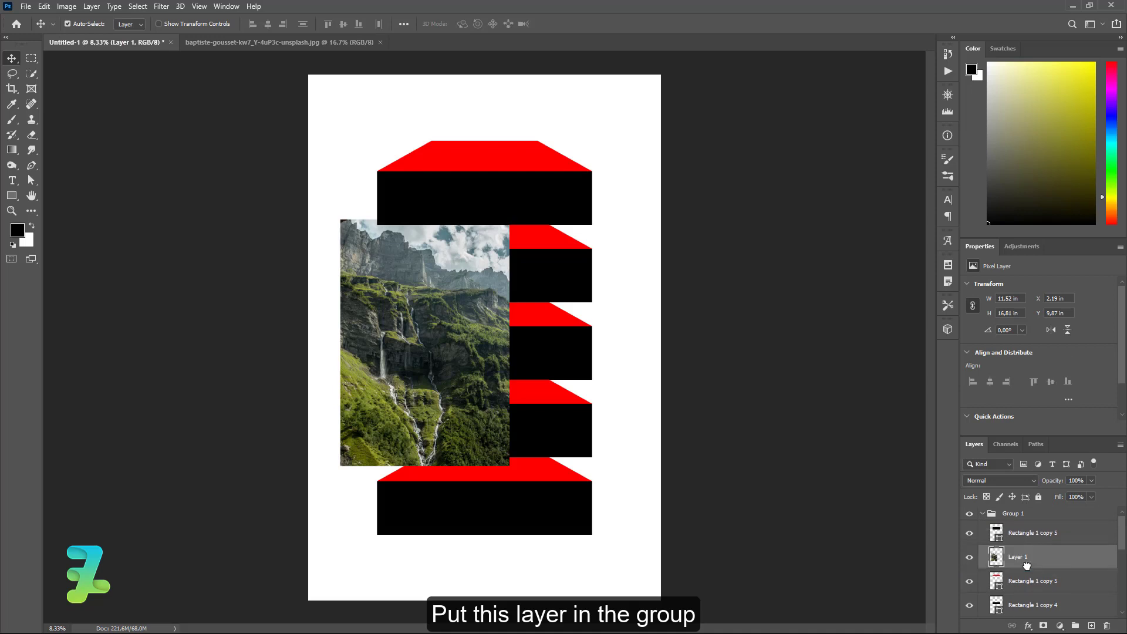
drag(442, 343, 474, 233)
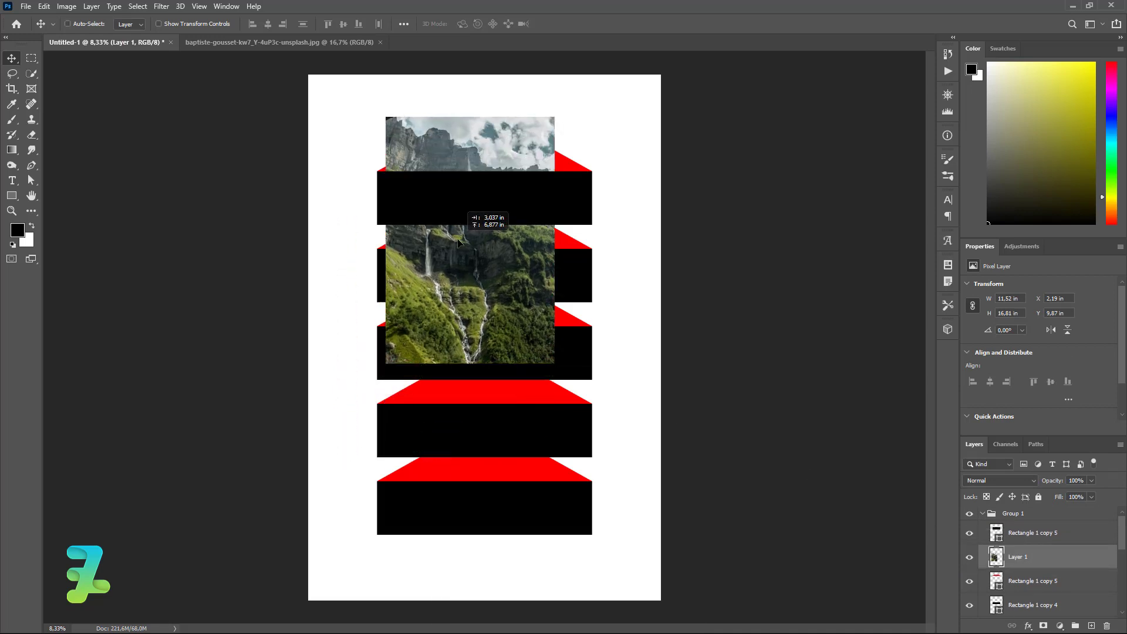
right_click(1060, 551)
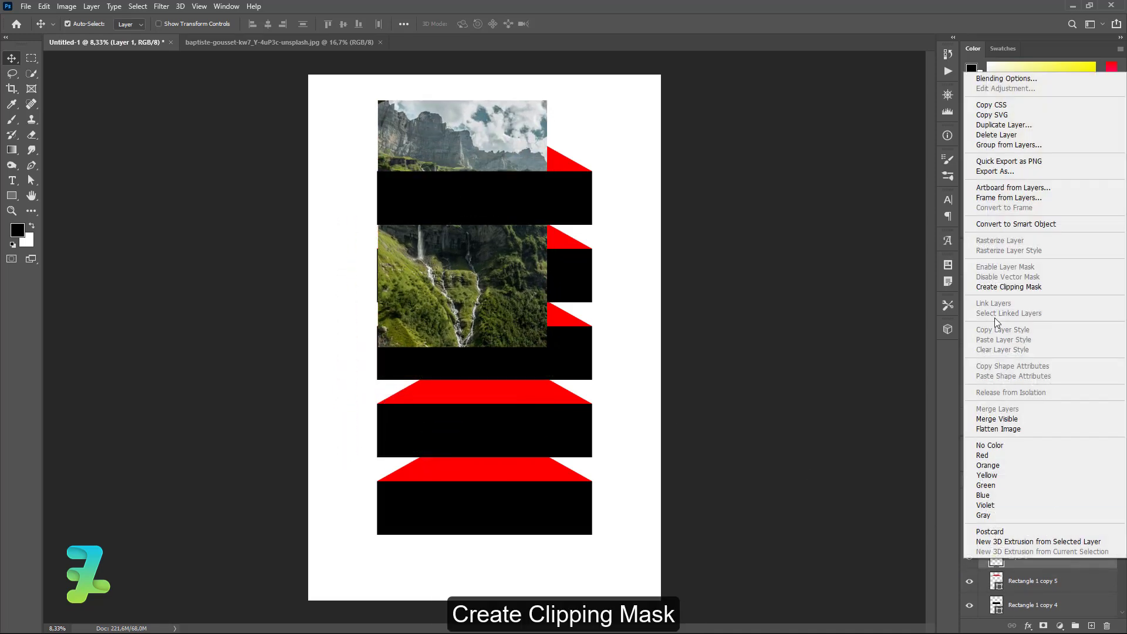
click(1006, 290)
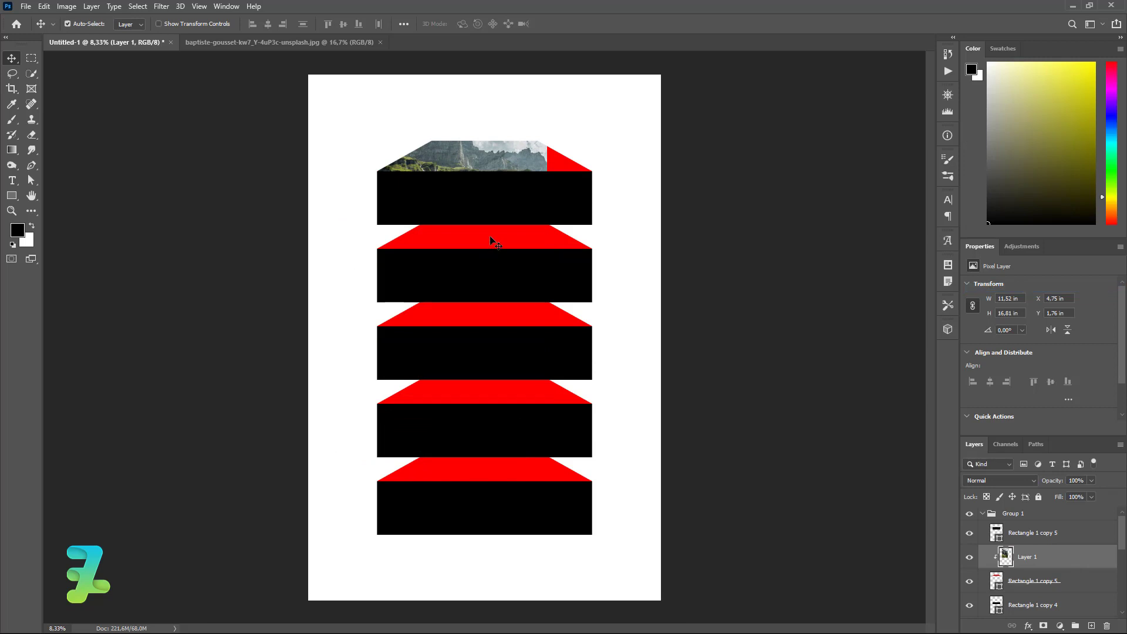
- Scale the clipped photo to about 169% and nudge it into place
key(ctrl+t)
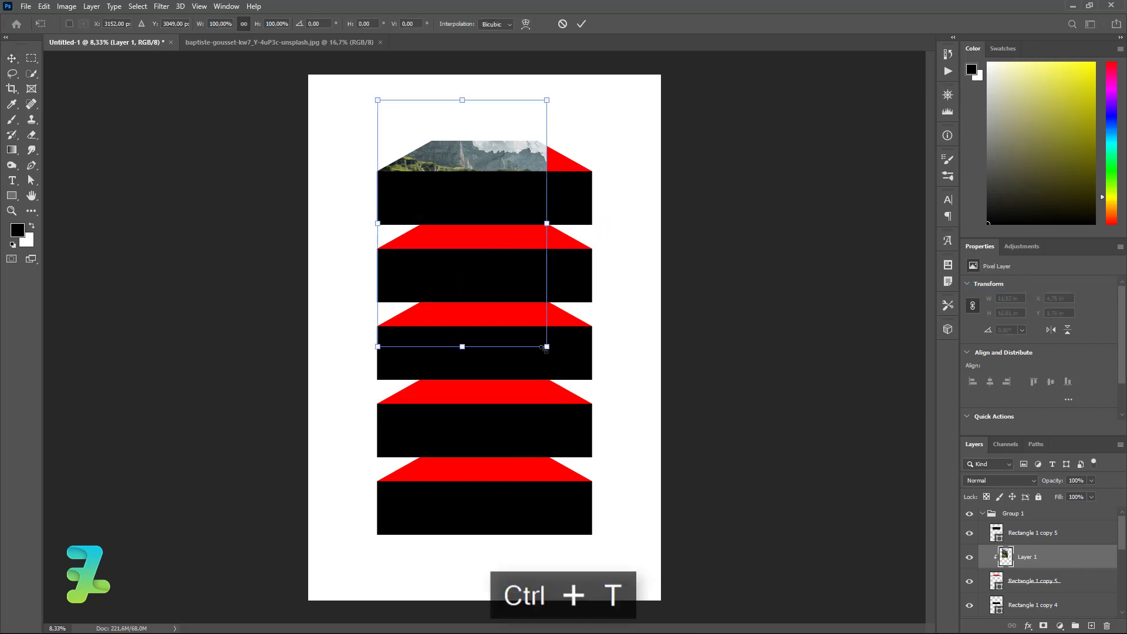
drag(544, 348, 559, 421)
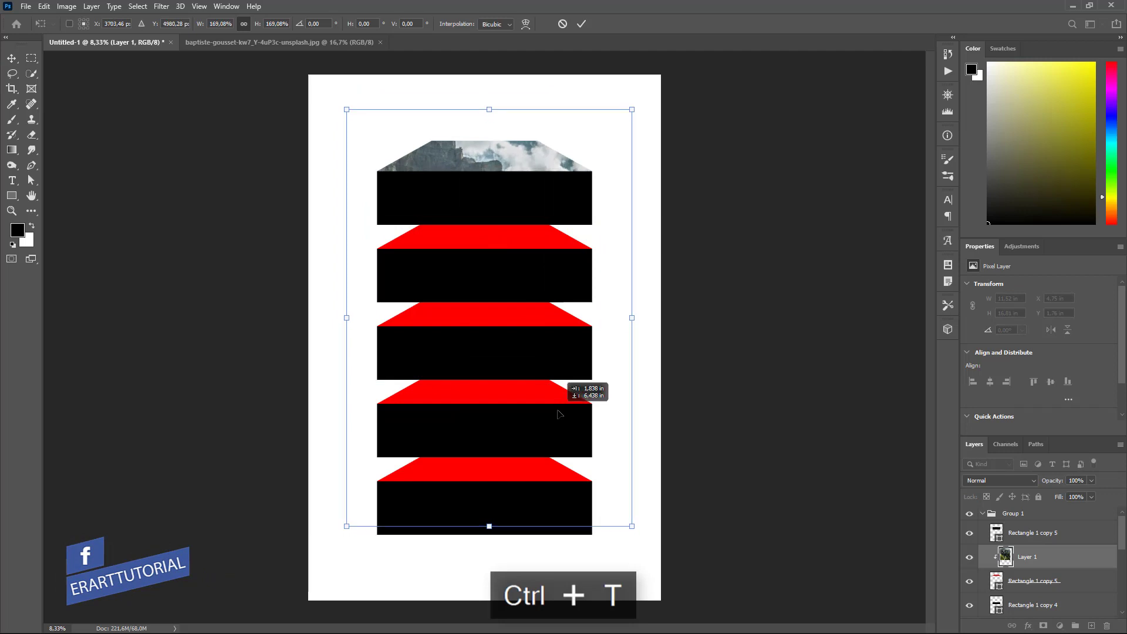
drag(559, 421, 555, 423)
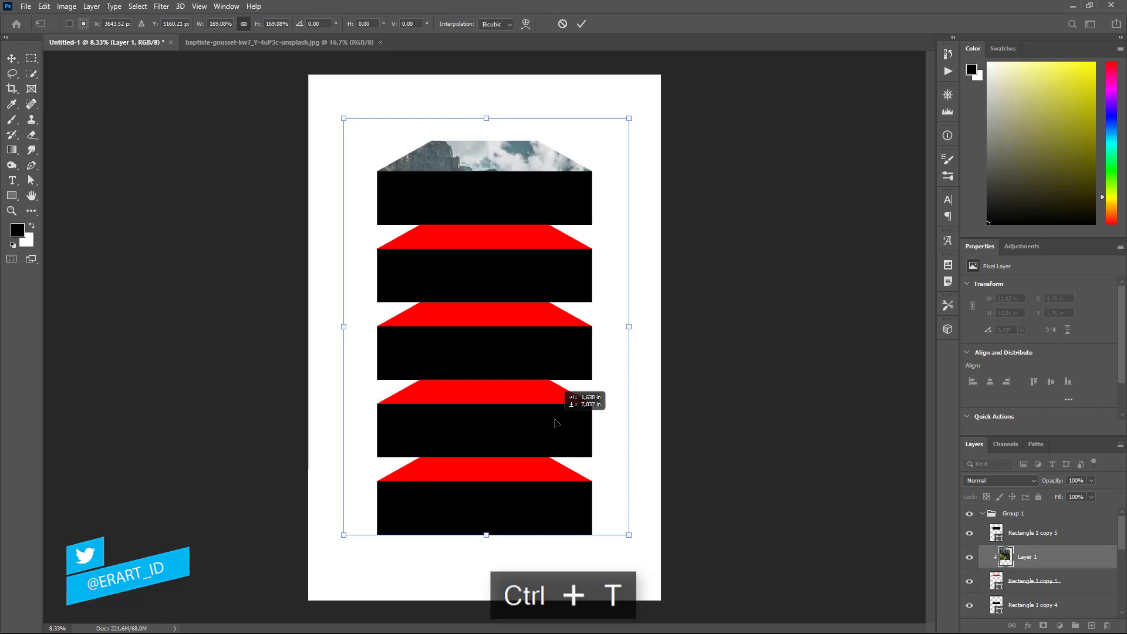
key(Return)
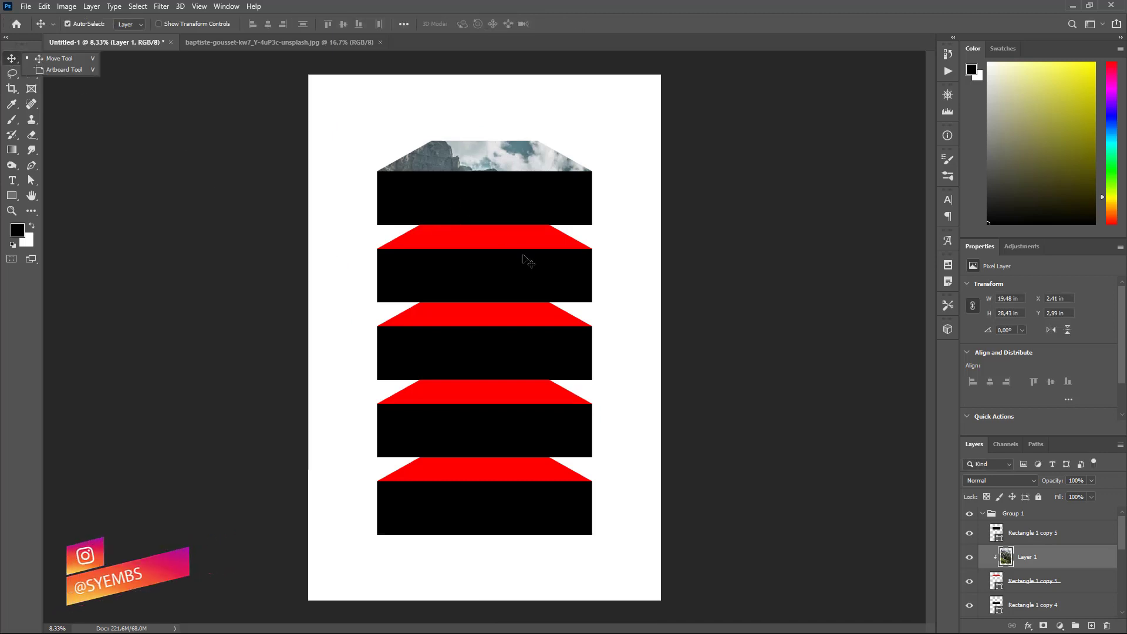
- Add clipped copies of the photo to the second and third blocks' lids
key(ctrl+j)
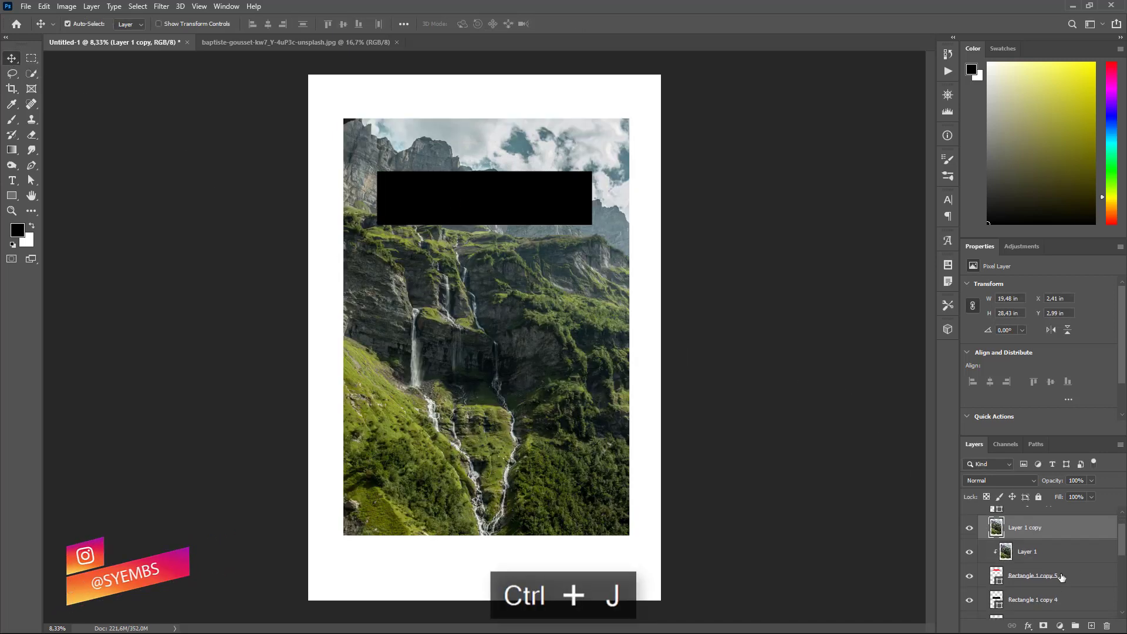
drag(1063, 535, 1074, 587)
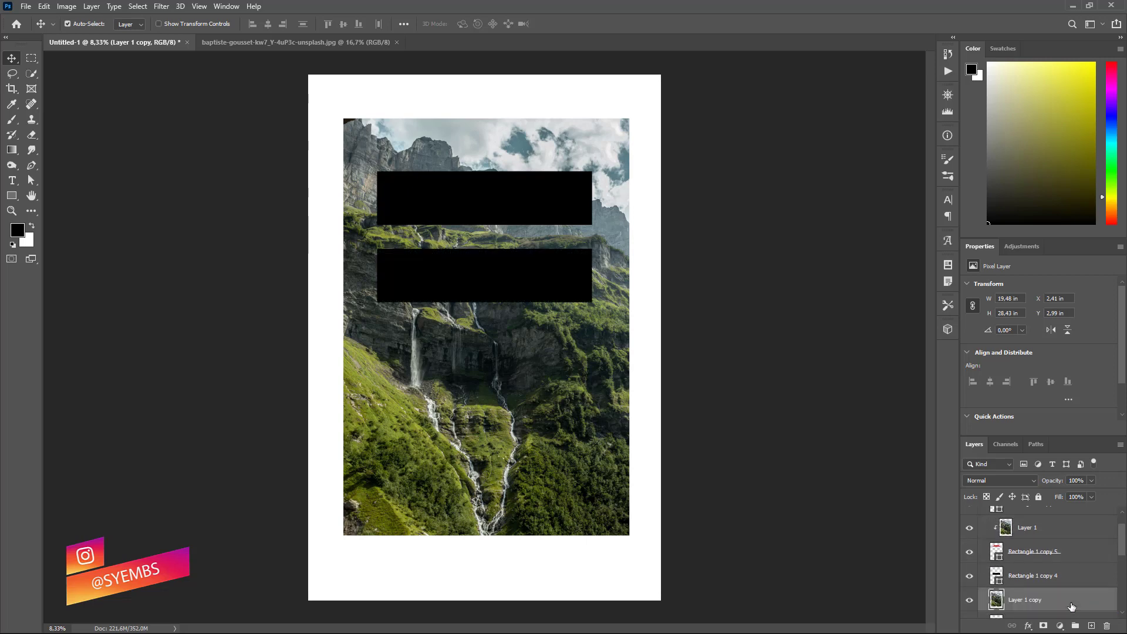
right_click(1056, 585)
click(994, 304)
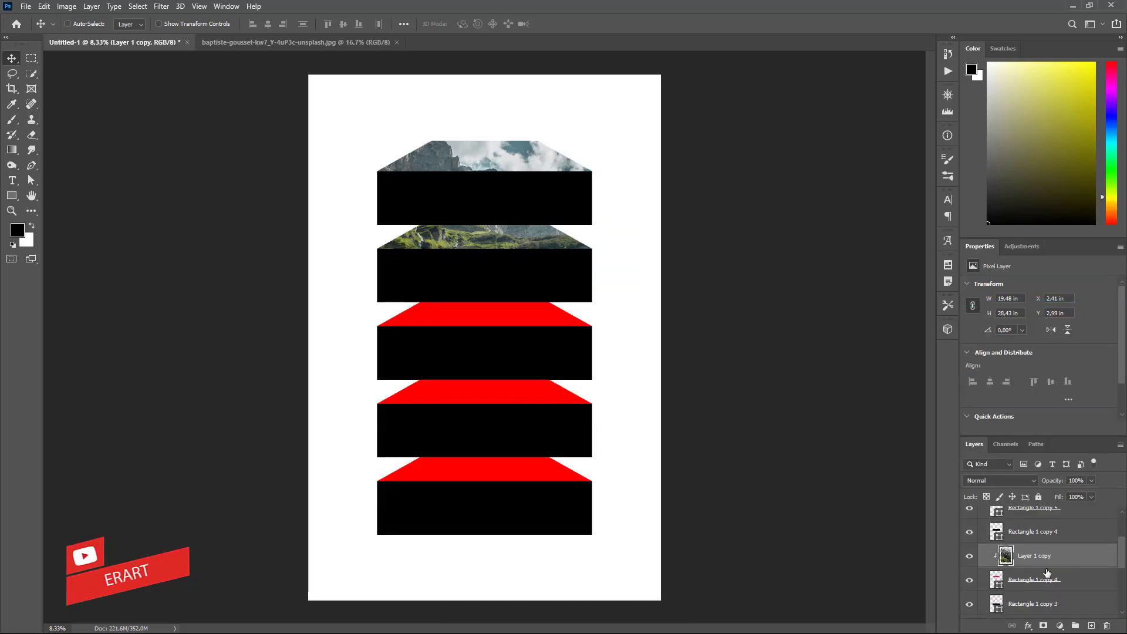
key(ctrl+j)
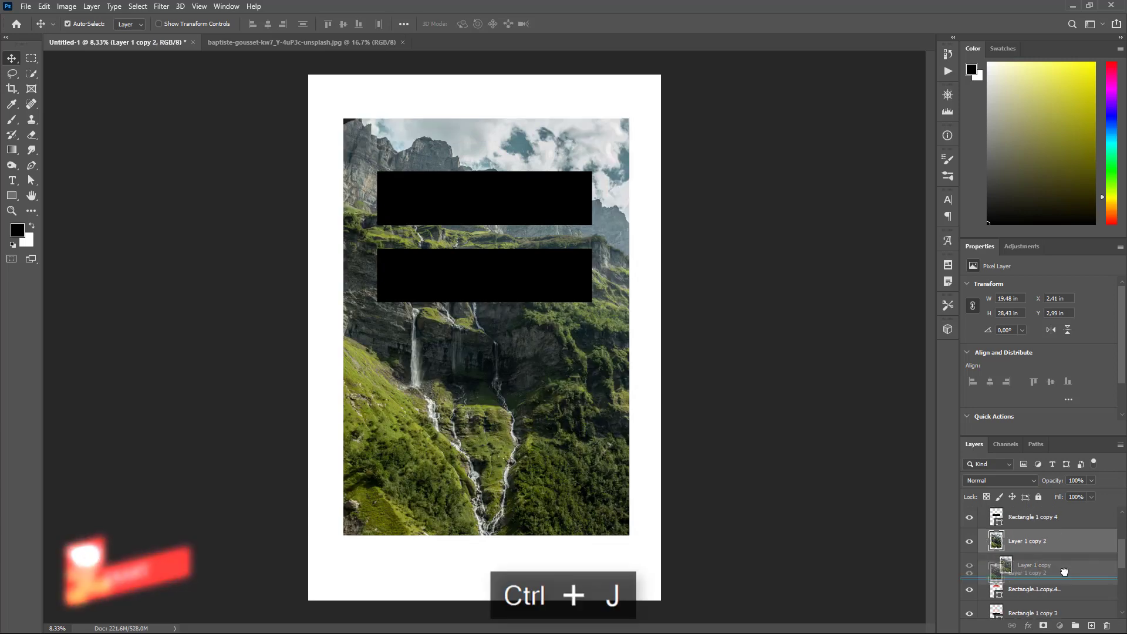
drag(1055, 568, 1064, 596)
scroll(1064, 596, down, 2)
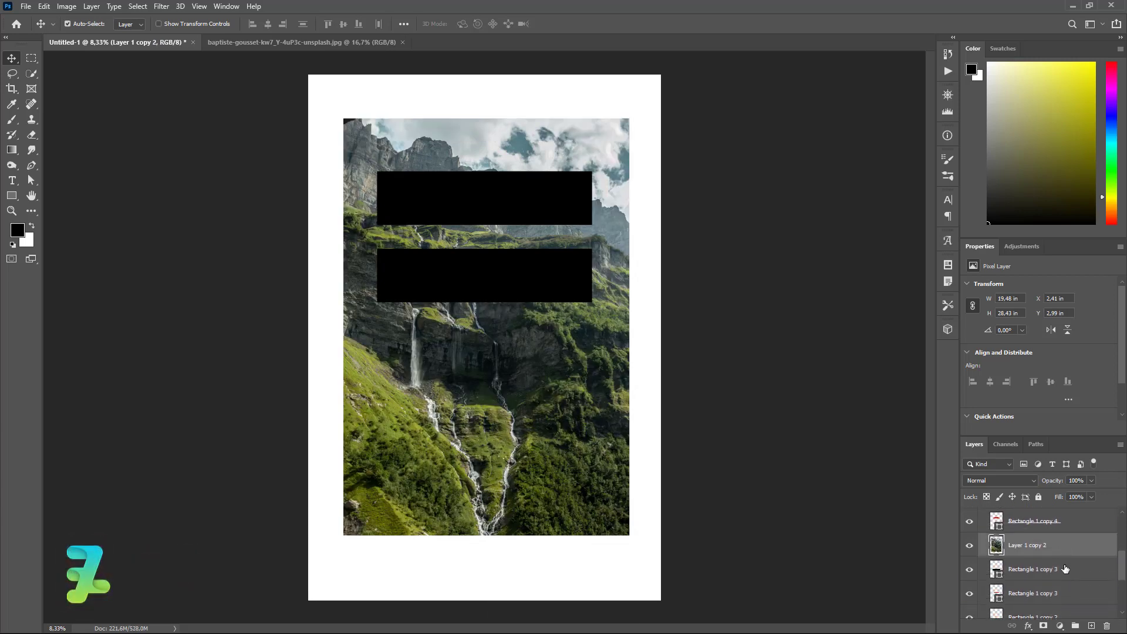
drag(1064, 550, 1069, 581)
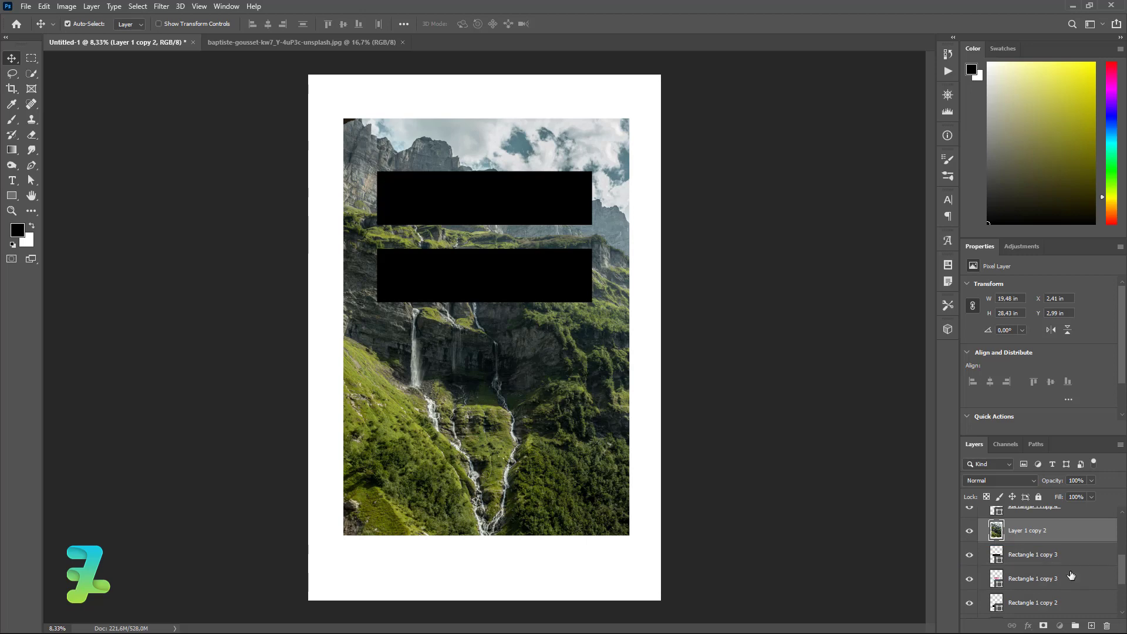
key(ctrl+alt+g)
right_click(1084, 558)
click(987, 283)
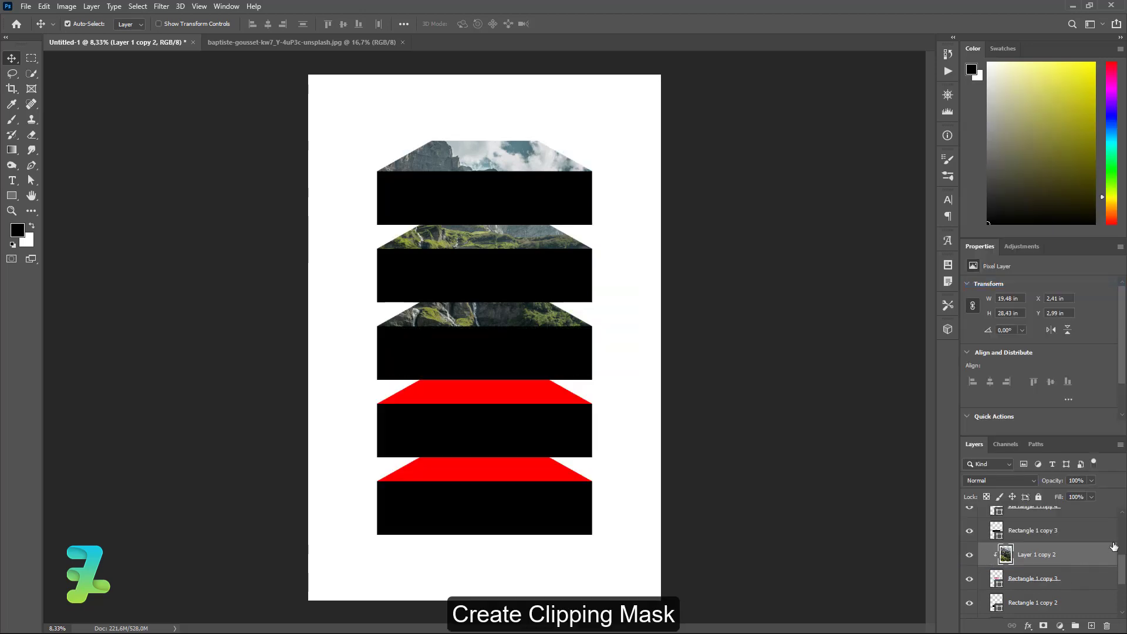
- Add clipped photo copies to the fourth block's lid and the bottom block's lid above Rectangle 1
key(ctrl+j)
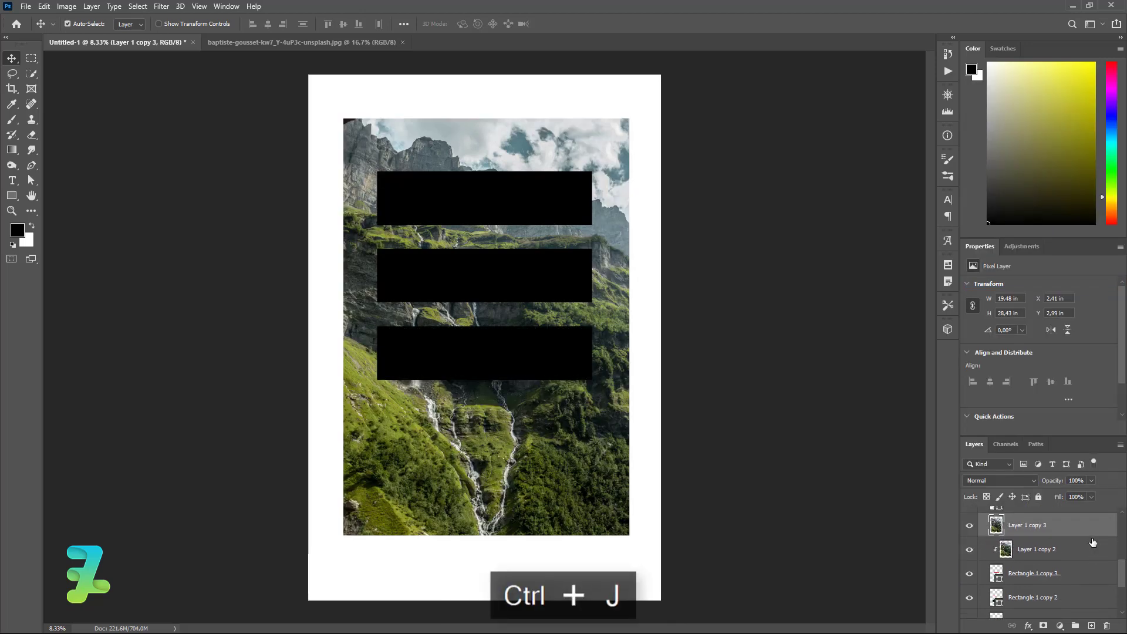
mouse_move(1089, 528)
mouse_down()
mouse_move(1088, 598)
mouse_move(1074, 619)
mouse_up()
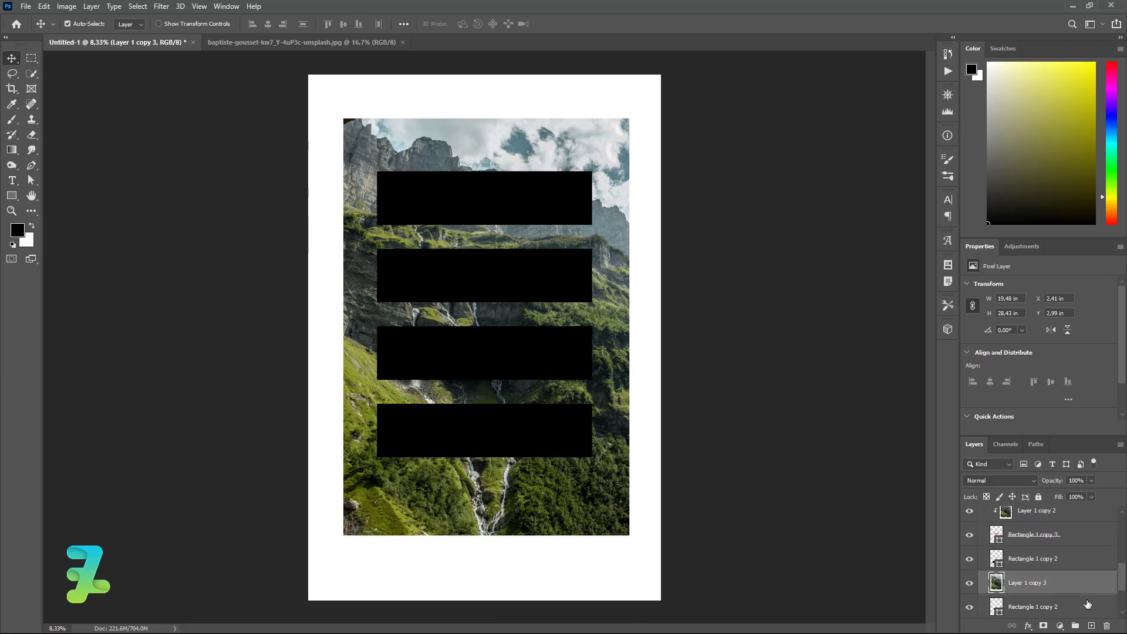
right_click(1079, 584)
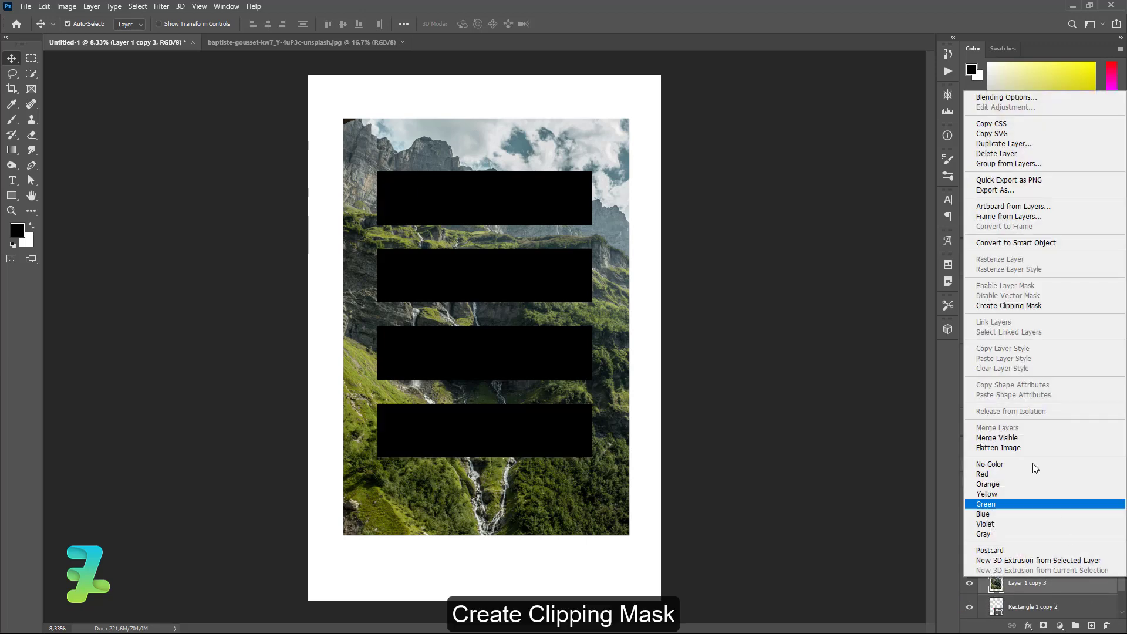
click(1000, 307)
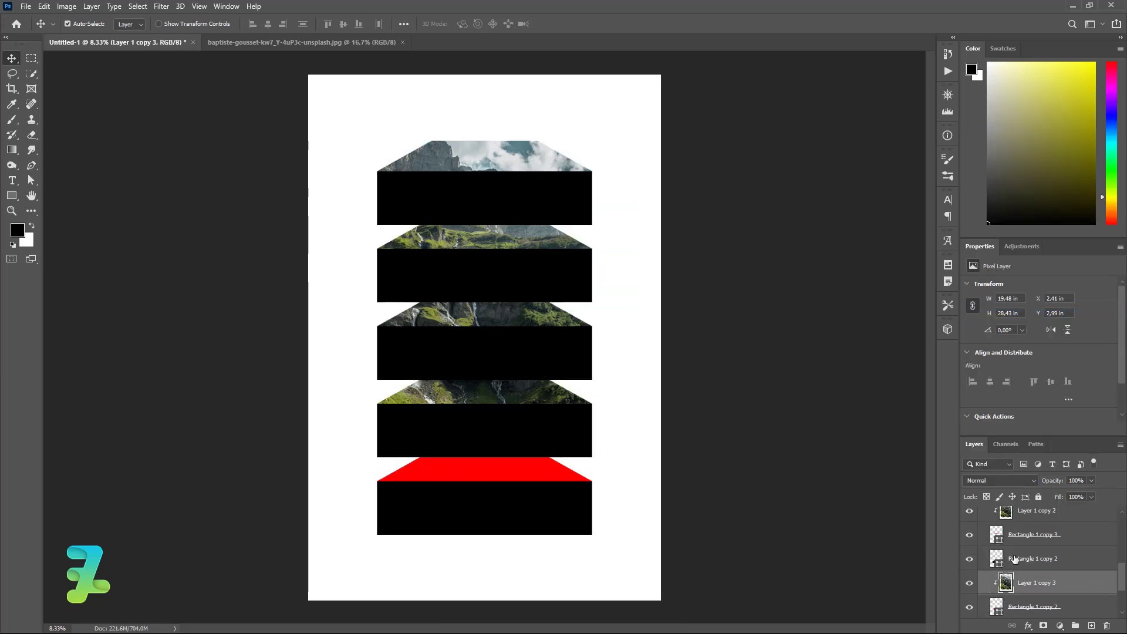
scroll(1014, 558, down, 1)
scroll(1033, 554, down, 1)
scroll(1051, 551, down, 1)
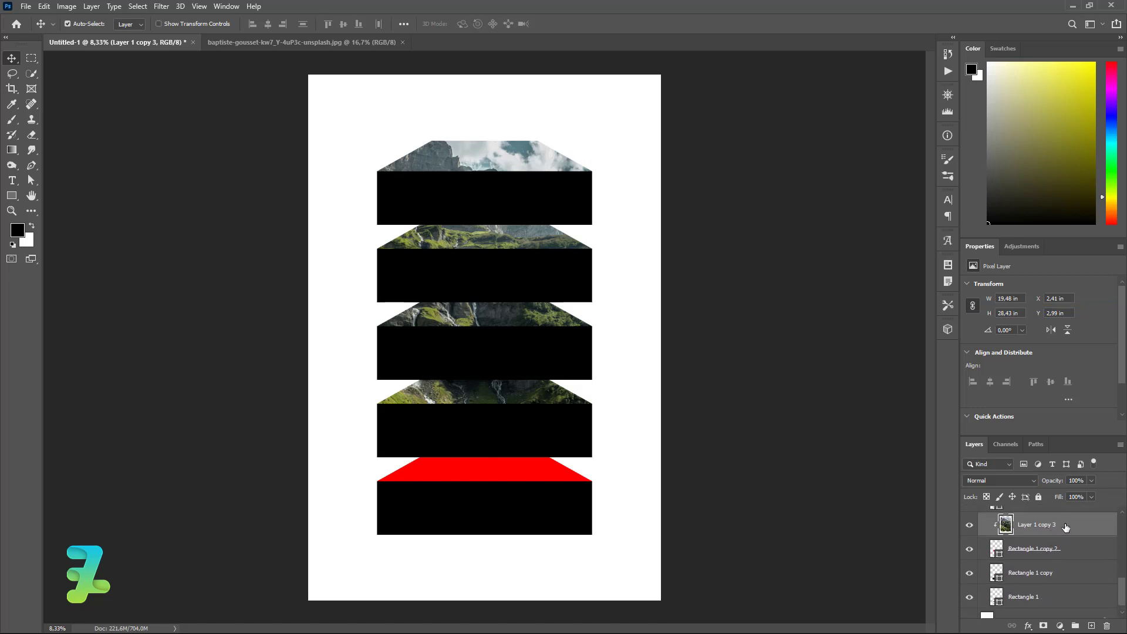
key(ctrl+j)
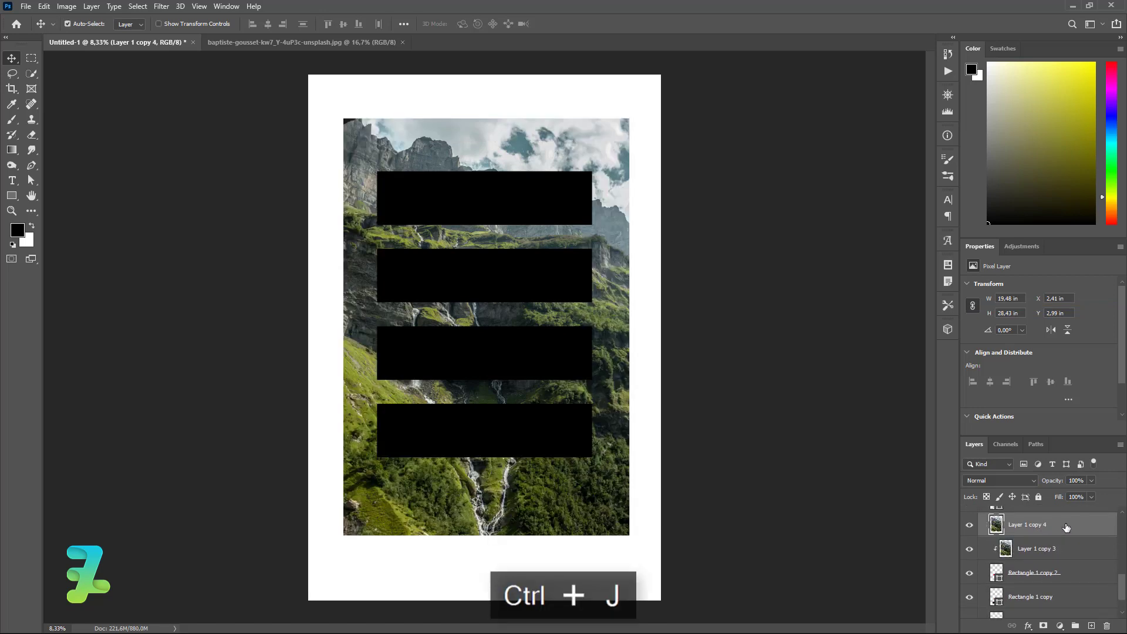
drag(1067, 527, 1054, 598)
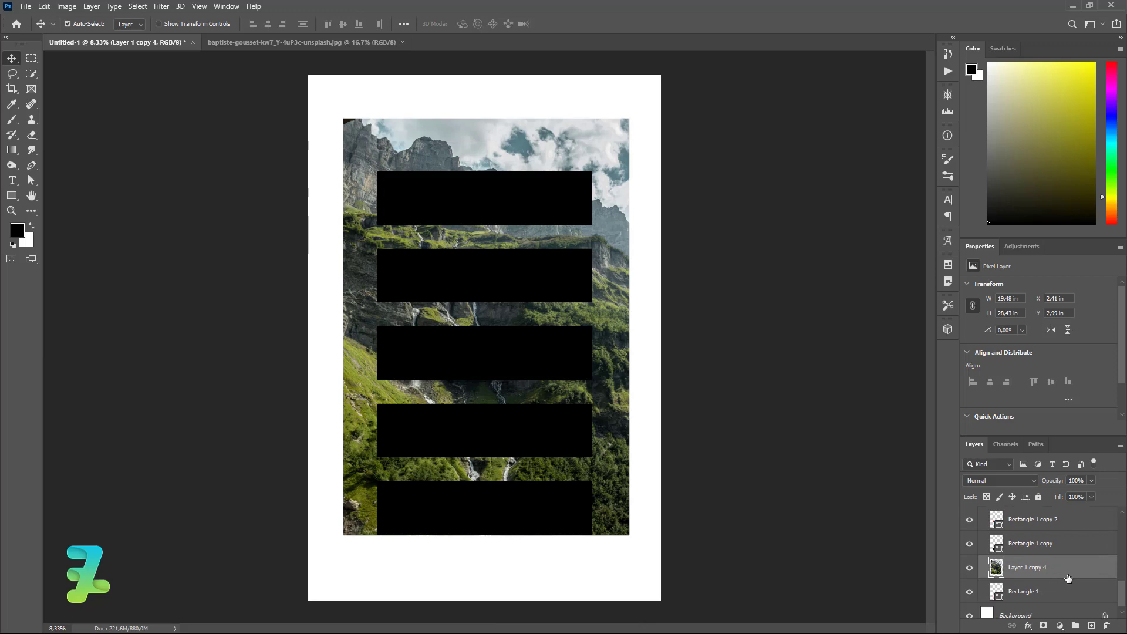
right_click(1063, 574)
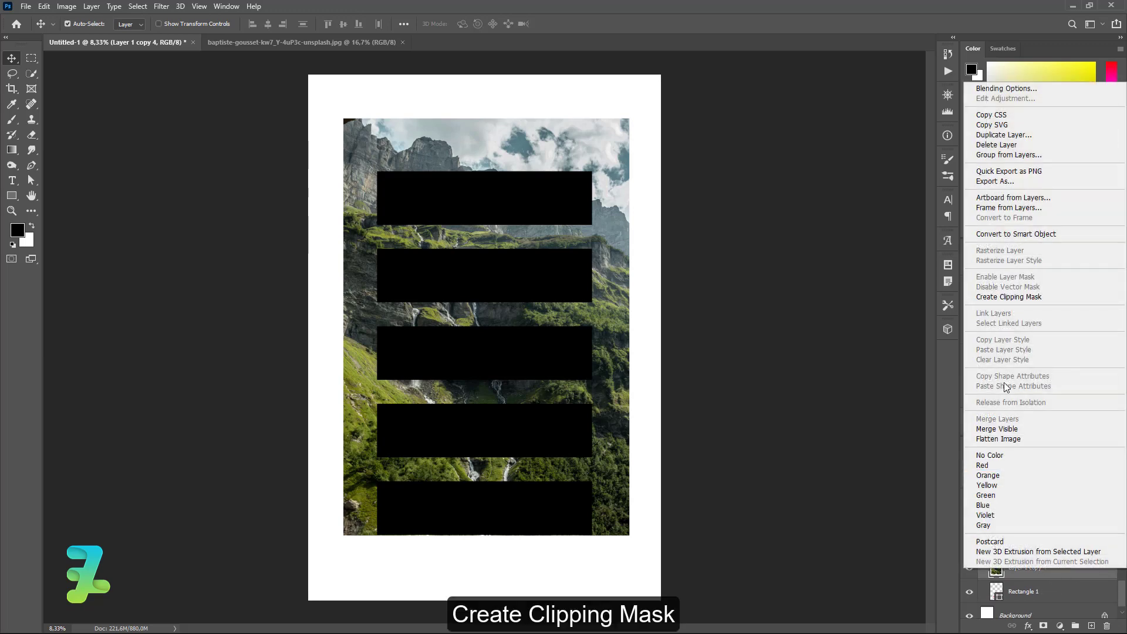
click(988, 297)
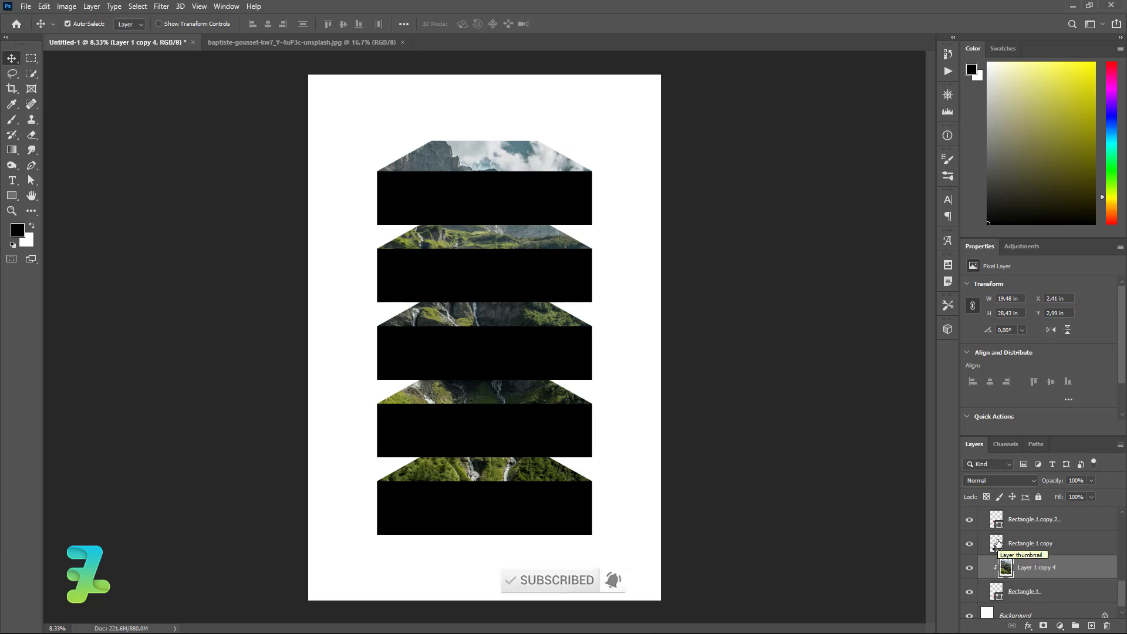
- Open Layer Style for Rectangle 1 copy and enable a Gradient Overlay
click(998, 544)
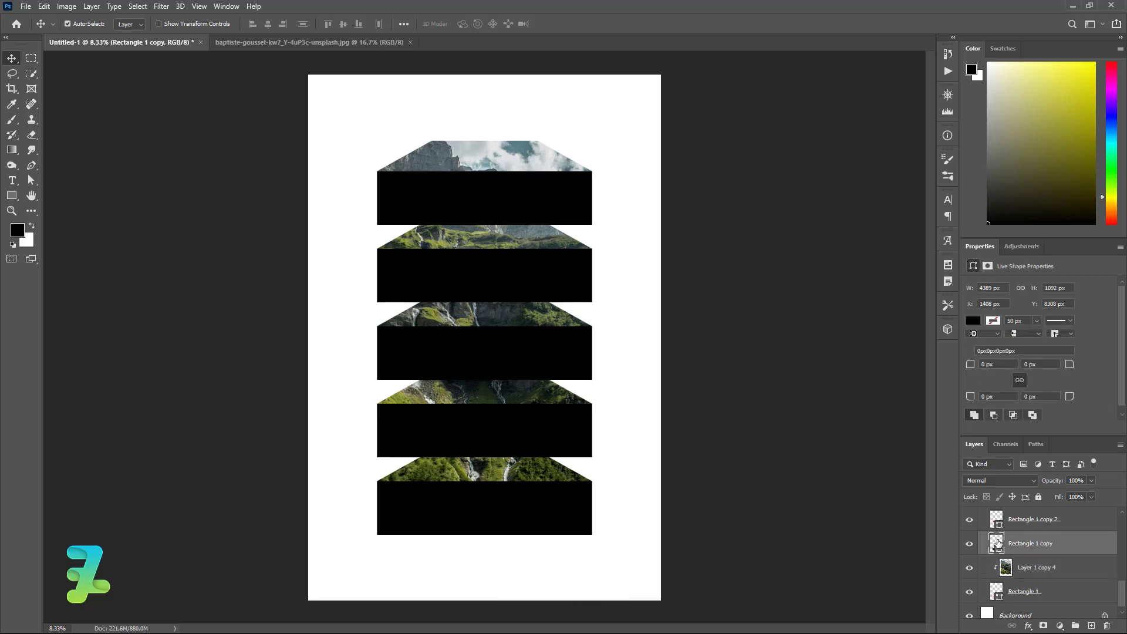
double_click(998, 544)
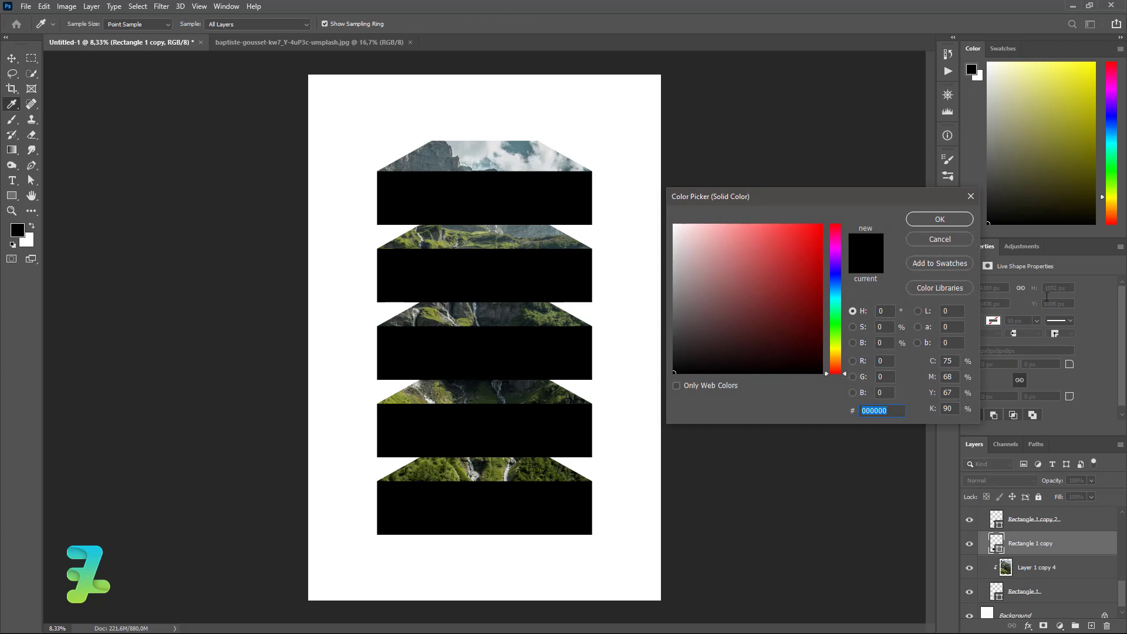
click(939, 237)
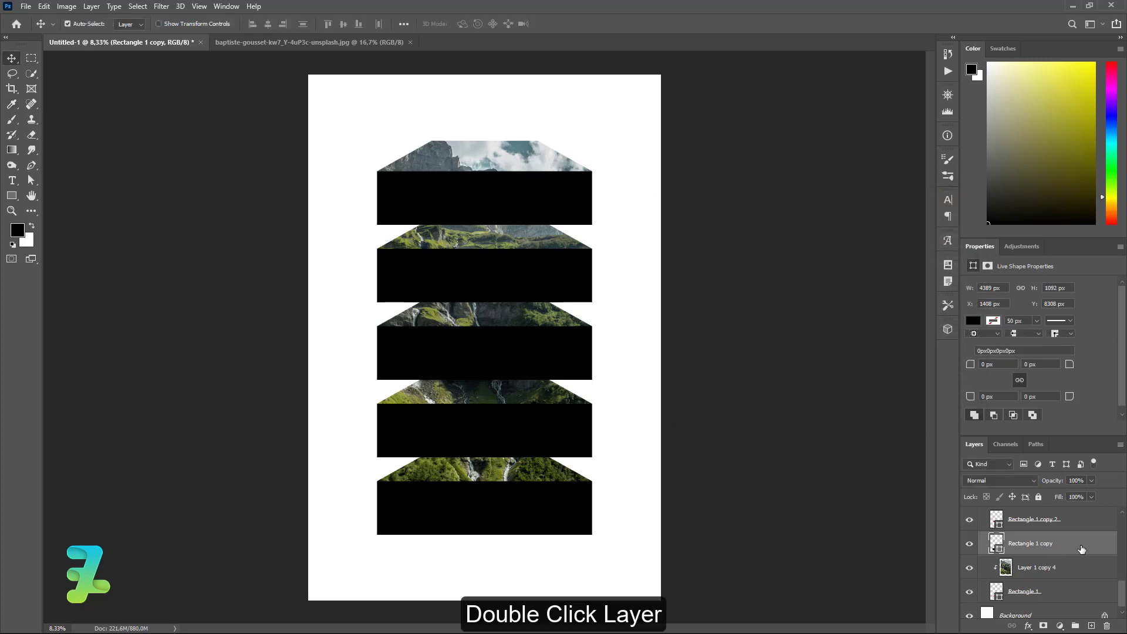
double_click(1082, 549)
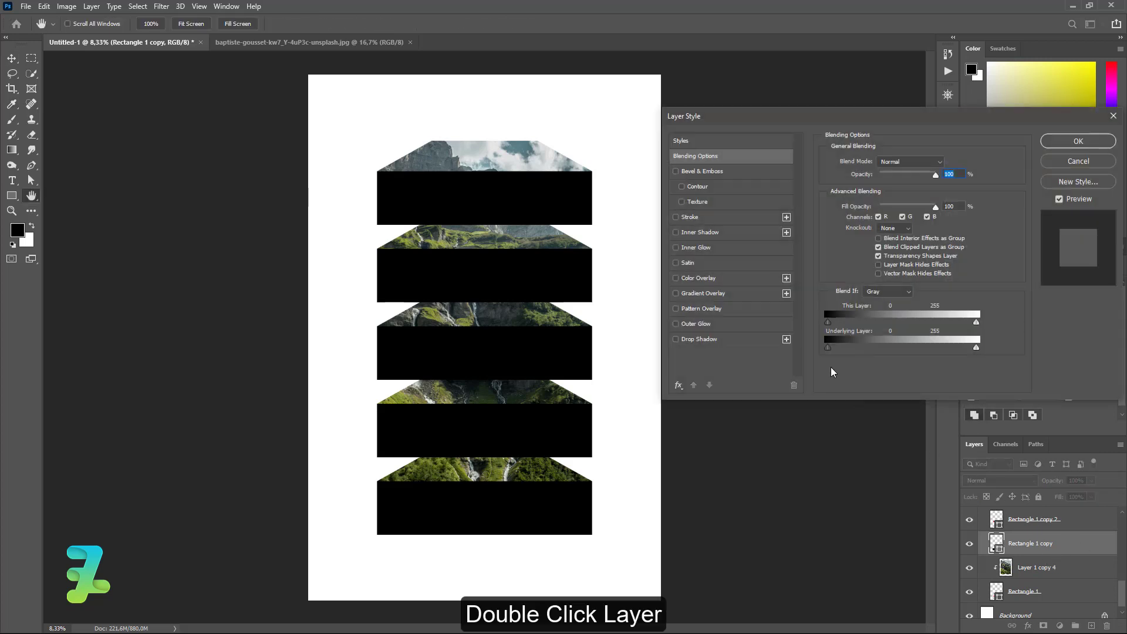
click(675, 294)
click(709, 289)
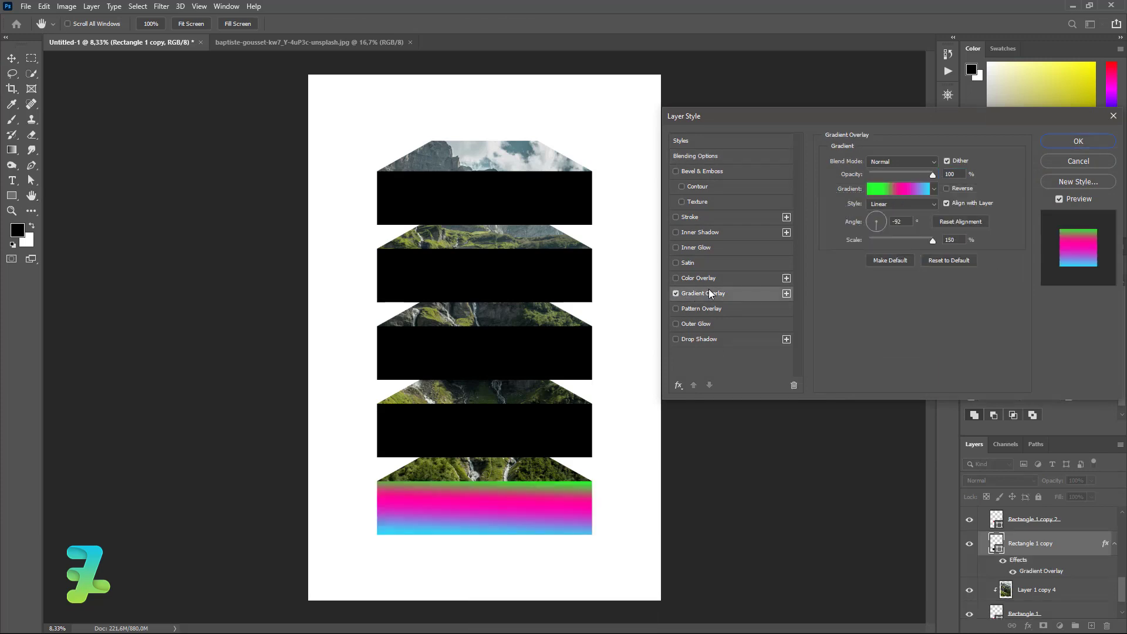
- Choose the pale Green_11 preset from the Greens gradient folder
click(917, 189)
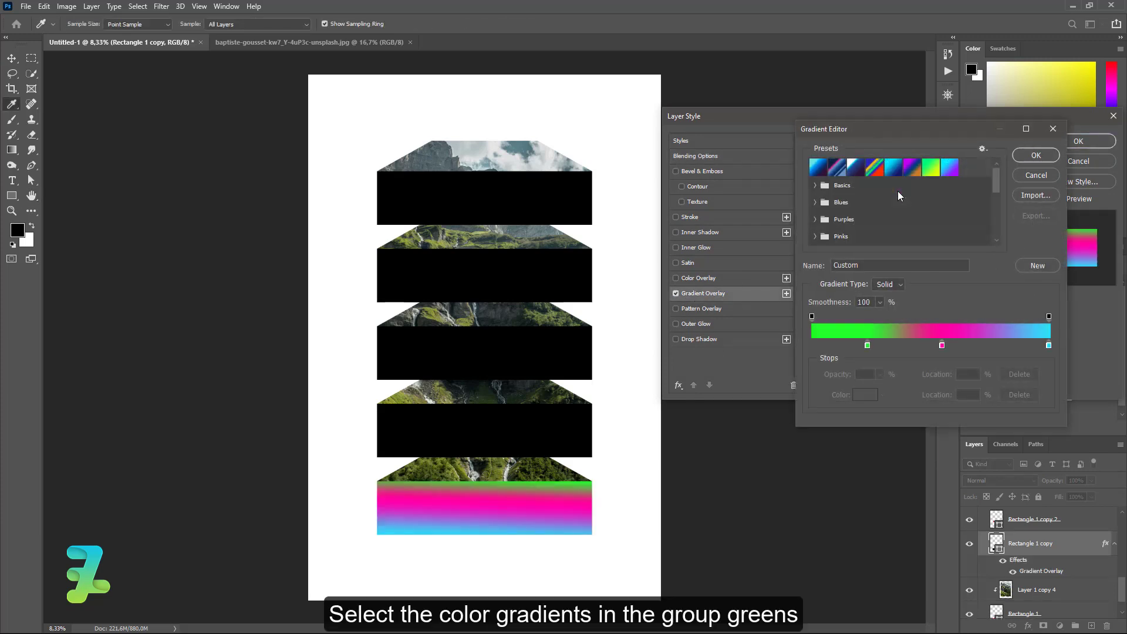
scroll(877, 214, down, 1)
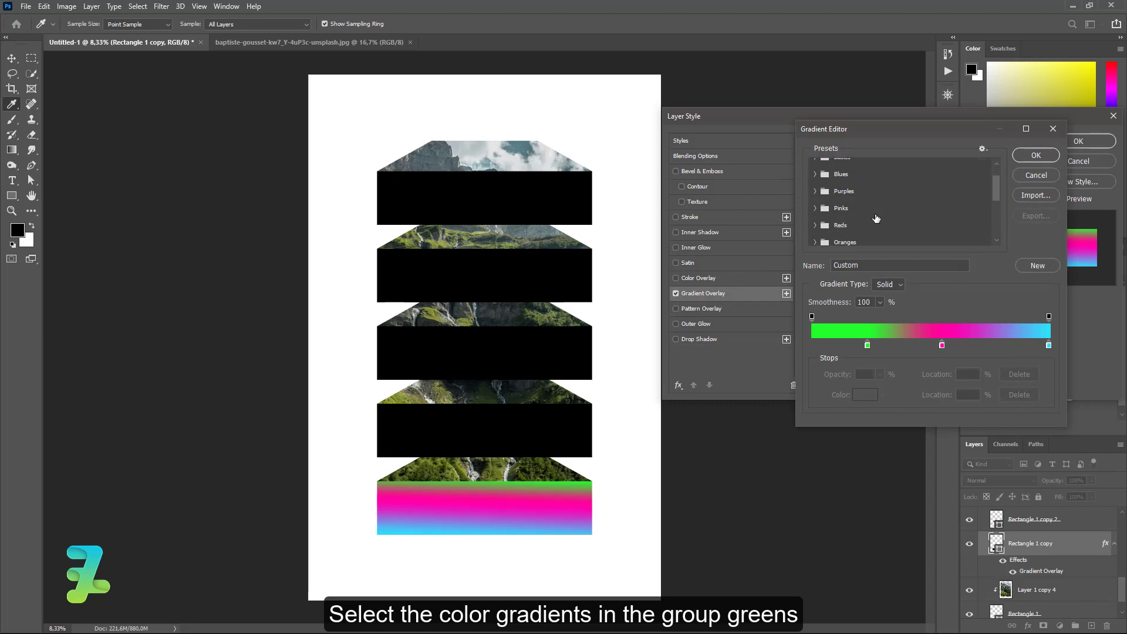
scroll(877, 215, down, 1)
scroll(875, 218, down, 1)
scroll(843, 230, down, 1)
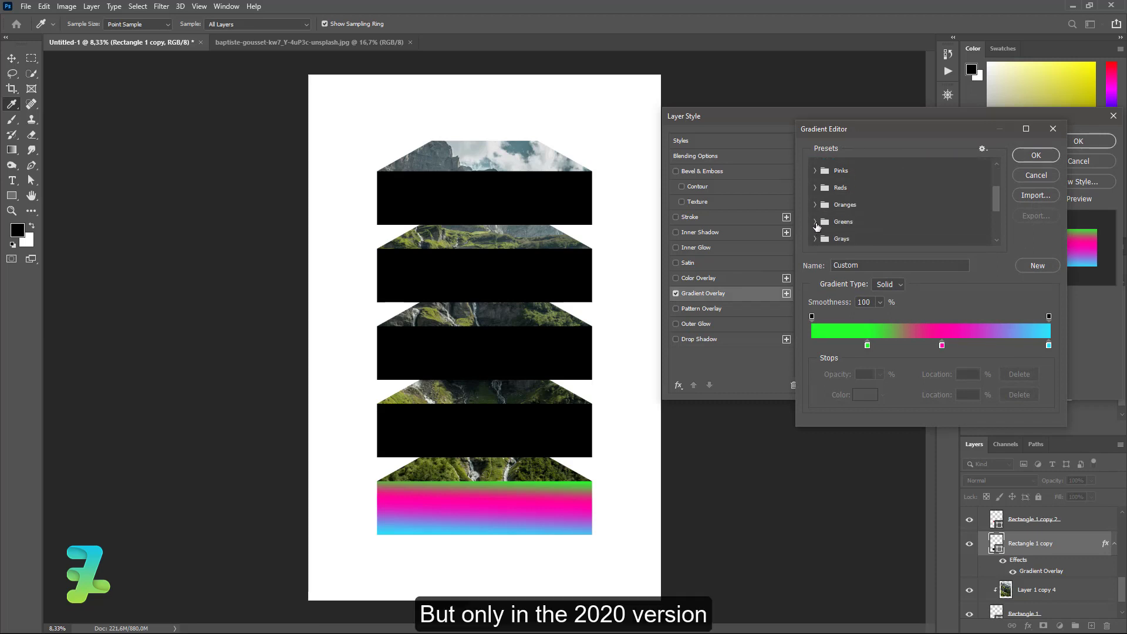
click(816, 222)
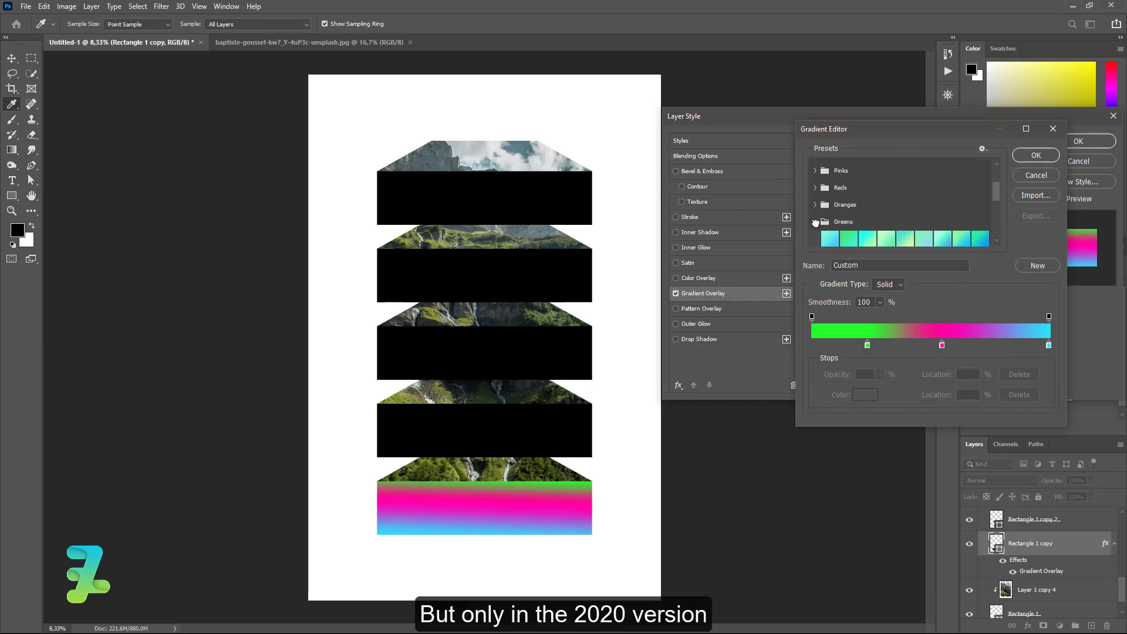
click(845, 240)
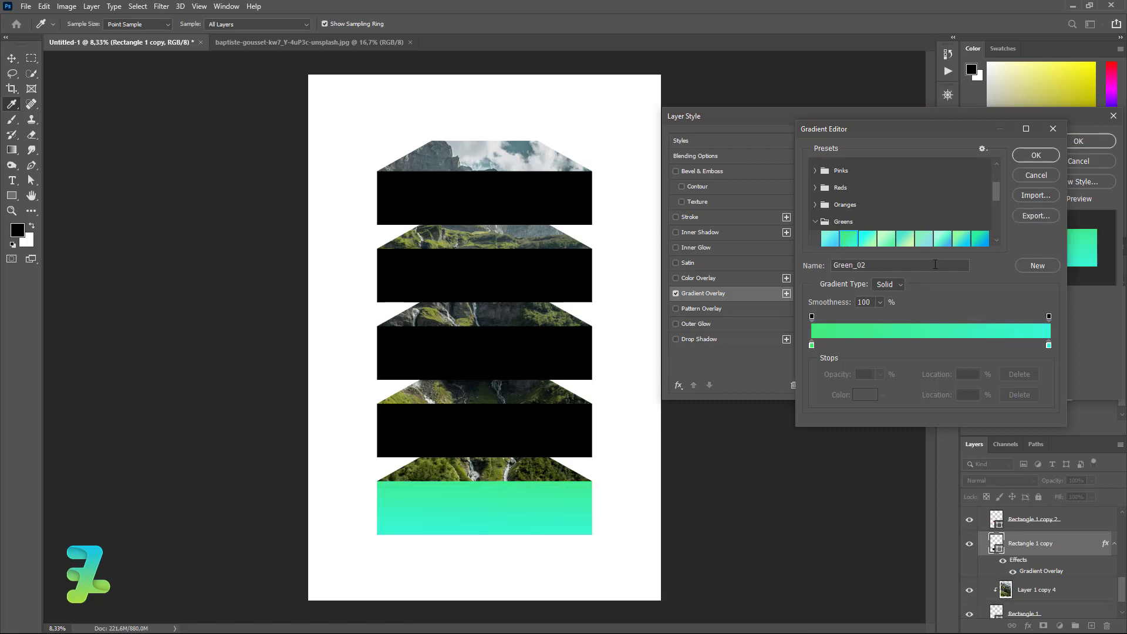
scroll(914, 245, down, 2)
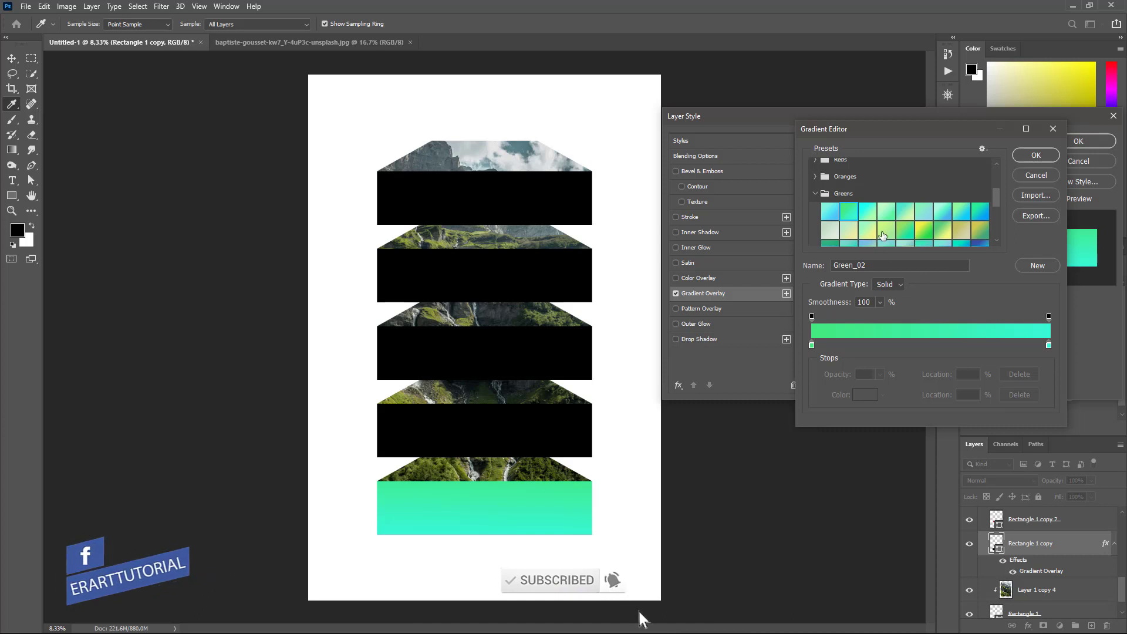
click(849, 232)
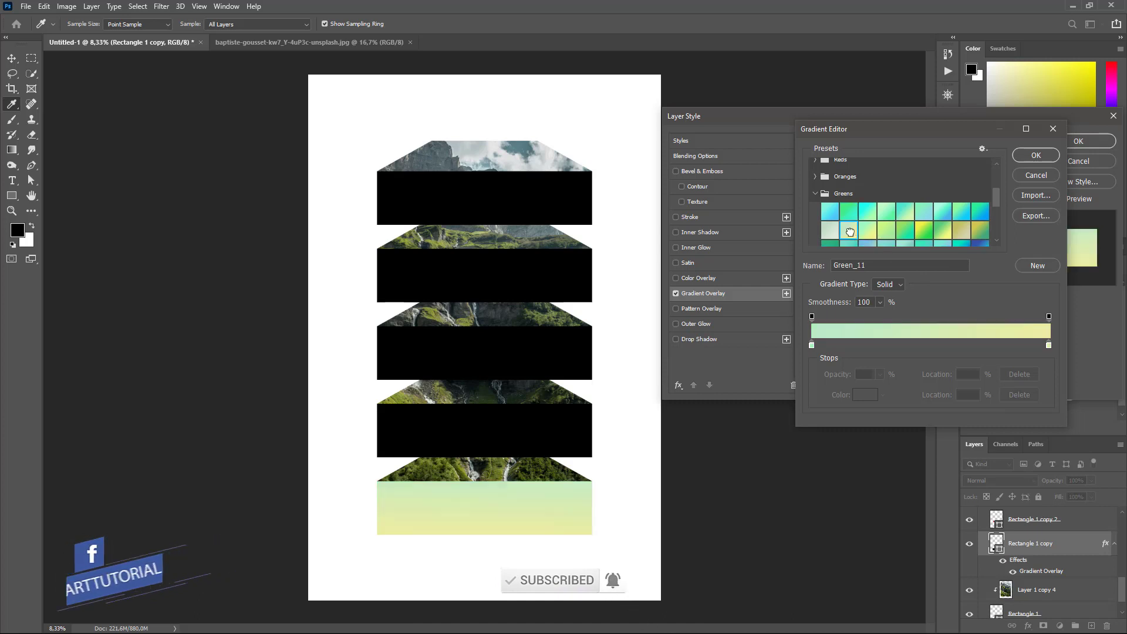
click(1026, 154)
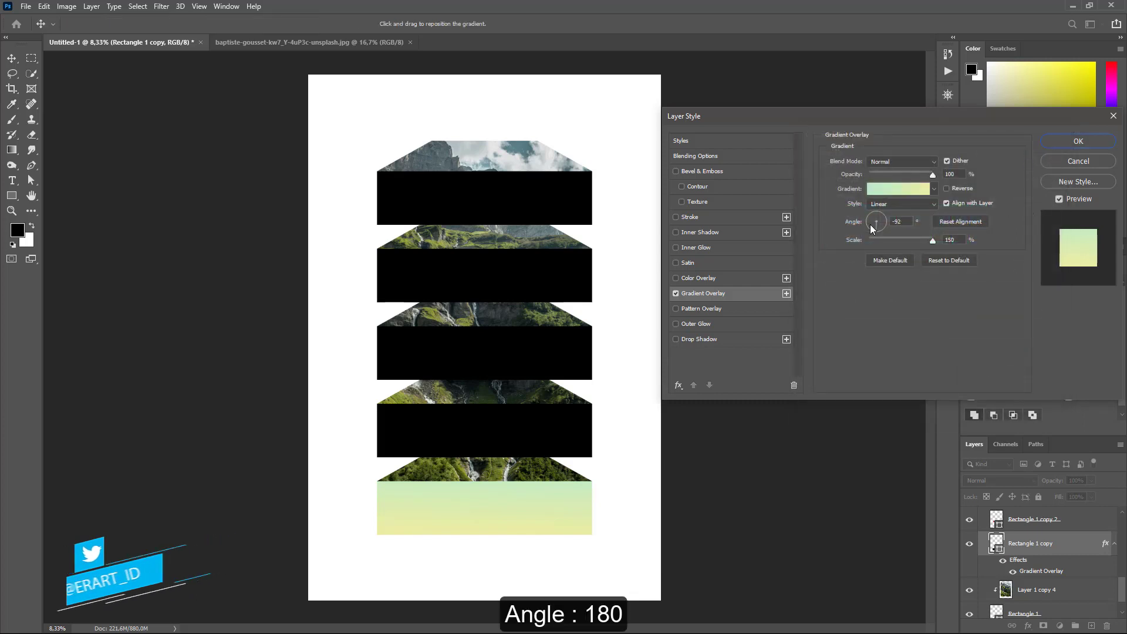
- Set the gradient angle to 180° and confirm the layer style
drag(871, 224, 851, 220)
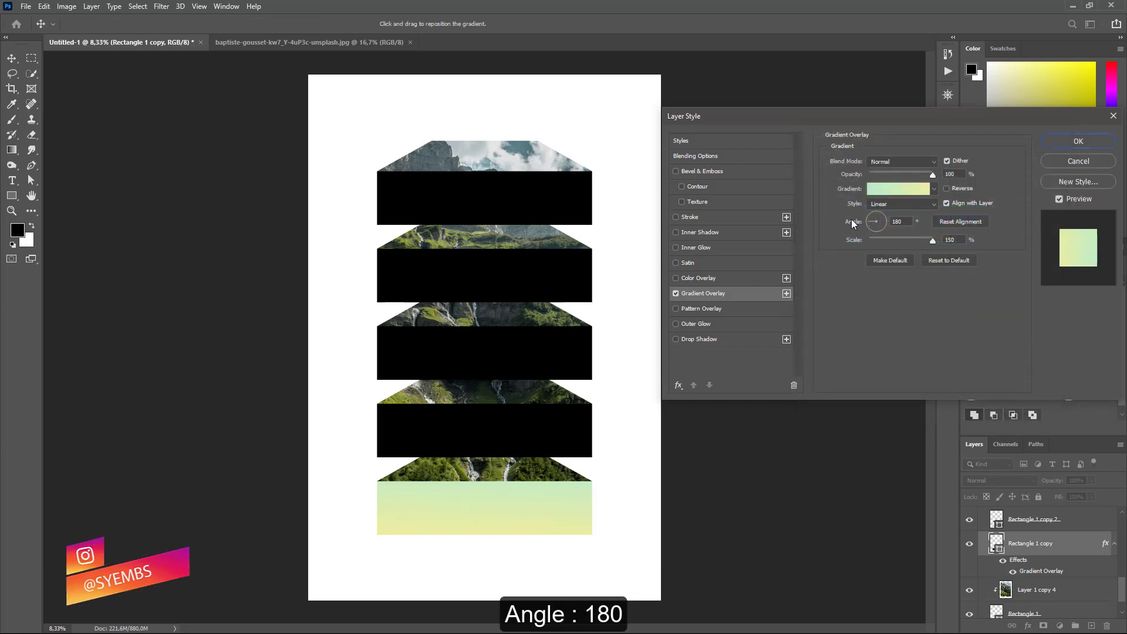
click(851, 219)
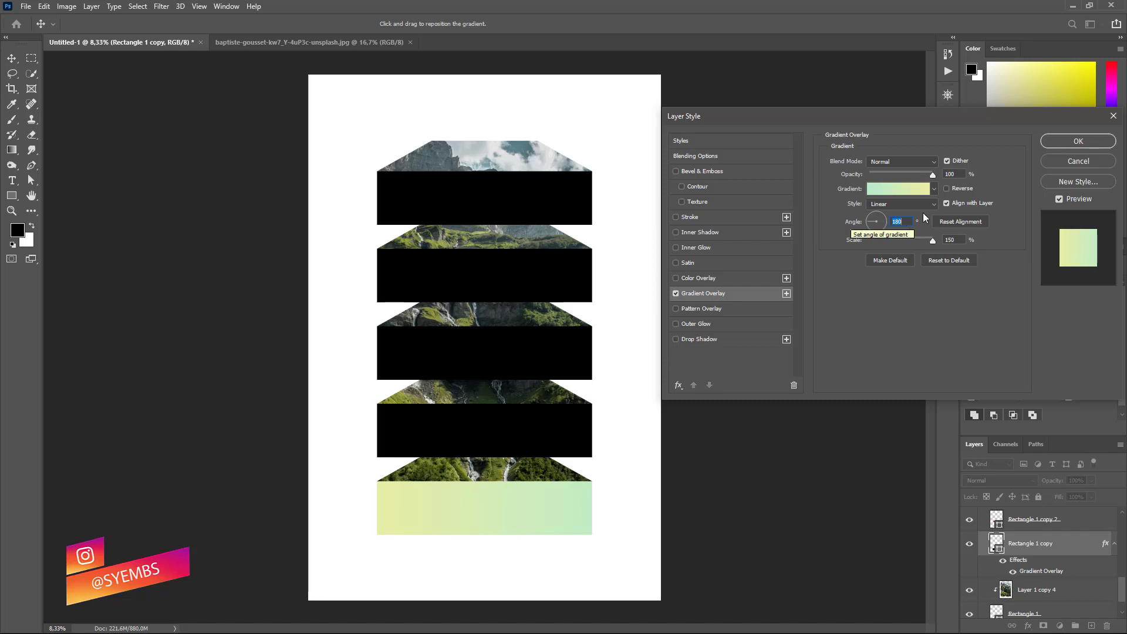
click(1078, 142)
- Copy the bottom block's layer style and paste it onto Rectangle 1 copy 2 and copy 3
right_click(1033, 543)
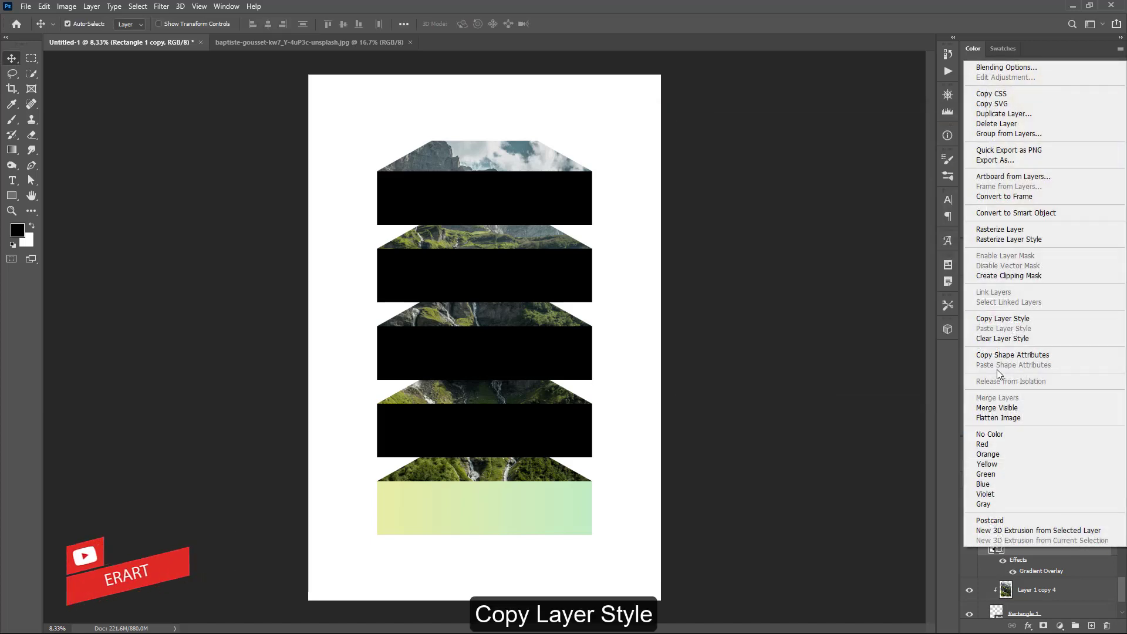
click(999, 318)
scroll(1045, 558, up, 3)
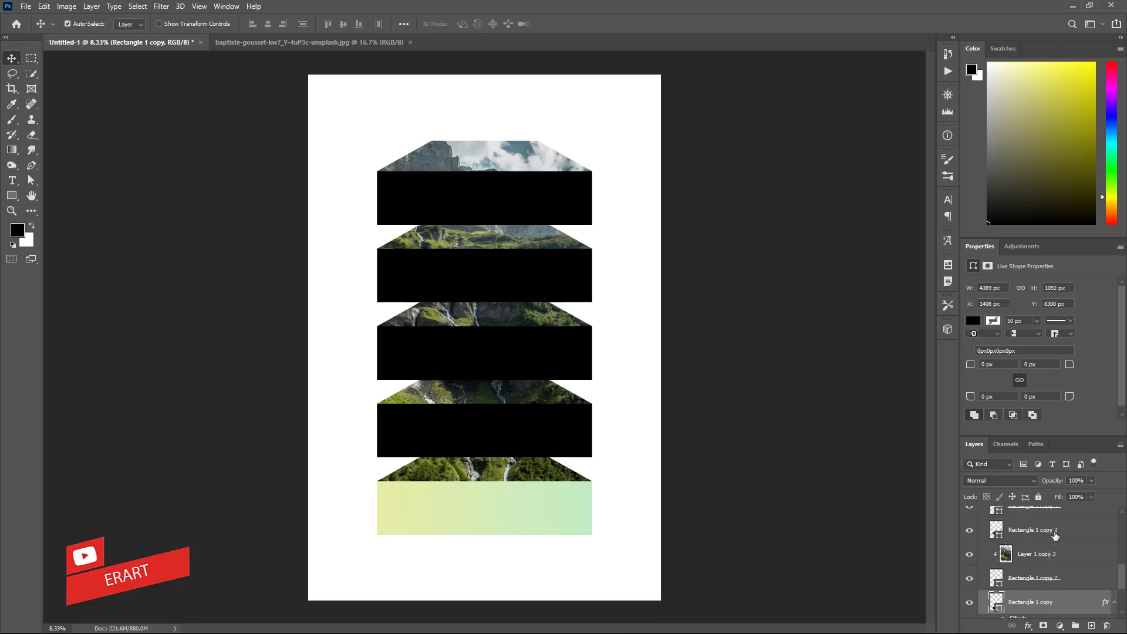
click(1072, 531)
right_click(1073, 526)
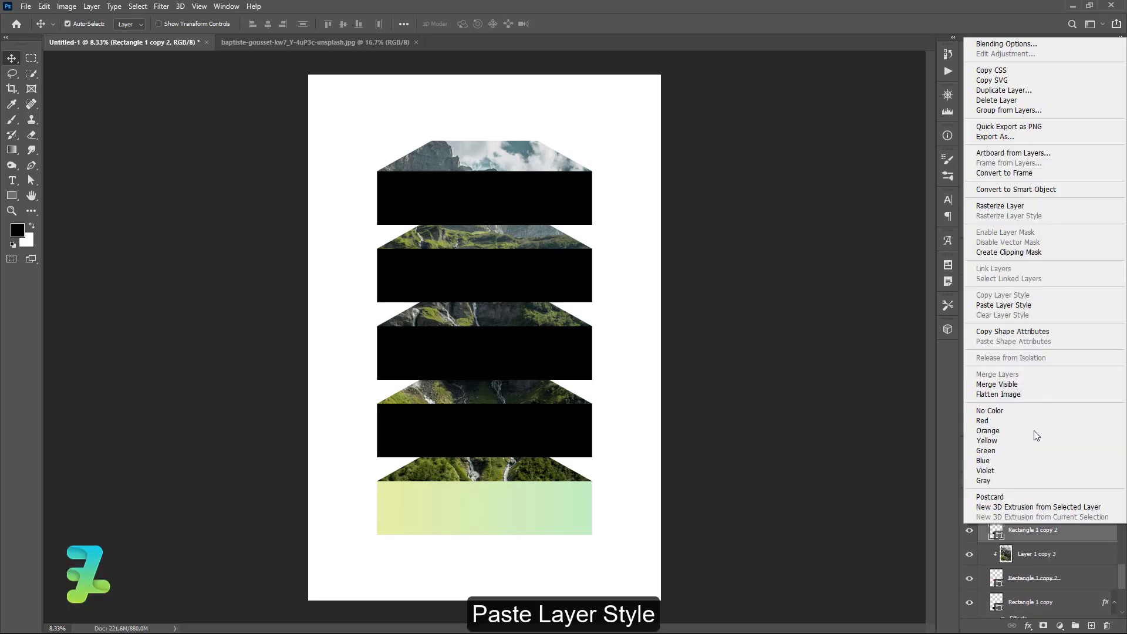
click(1004, 305)
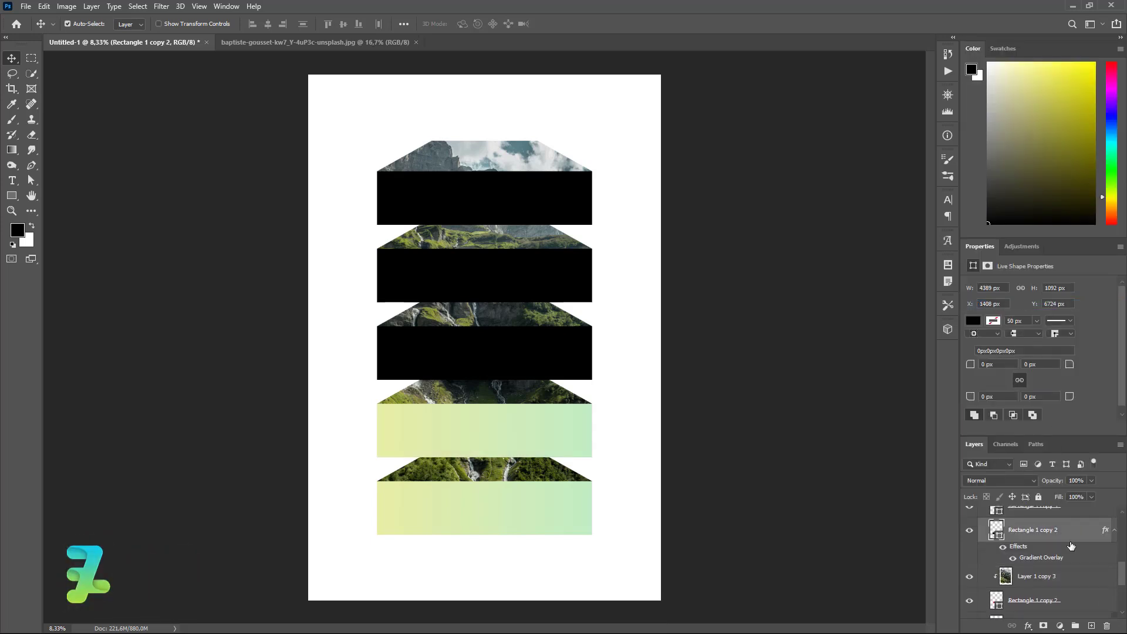
scroll(1071, 546, up, 1)
scroll(1072, 546, up, 1)
scroll(1072, 546, up, 1)
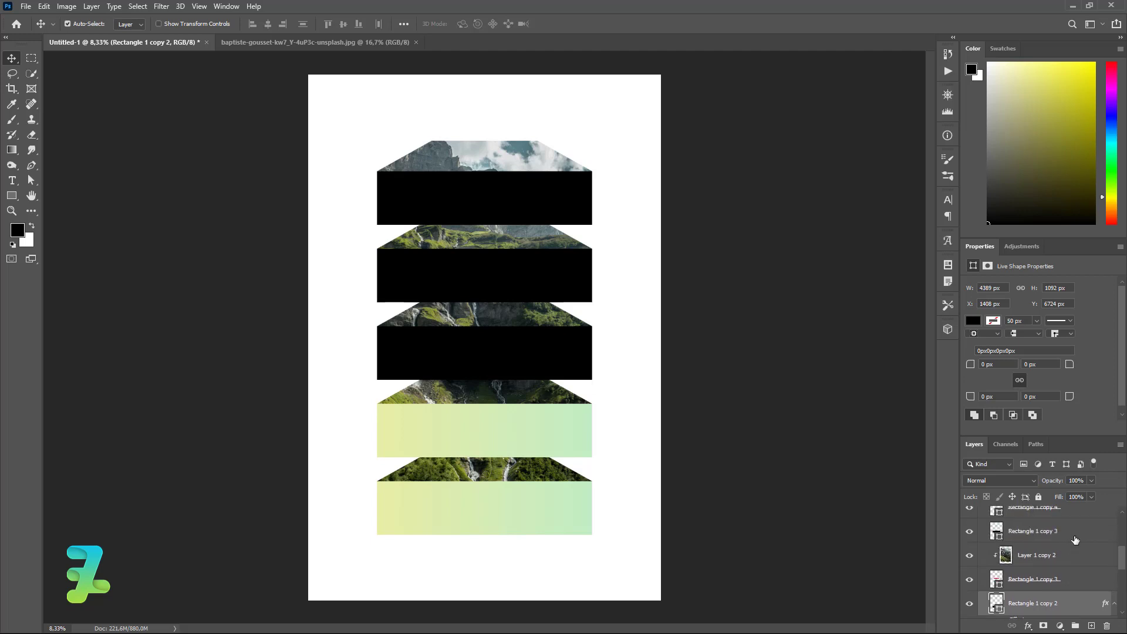
click(1078, 538)
right_click(1078, 537)
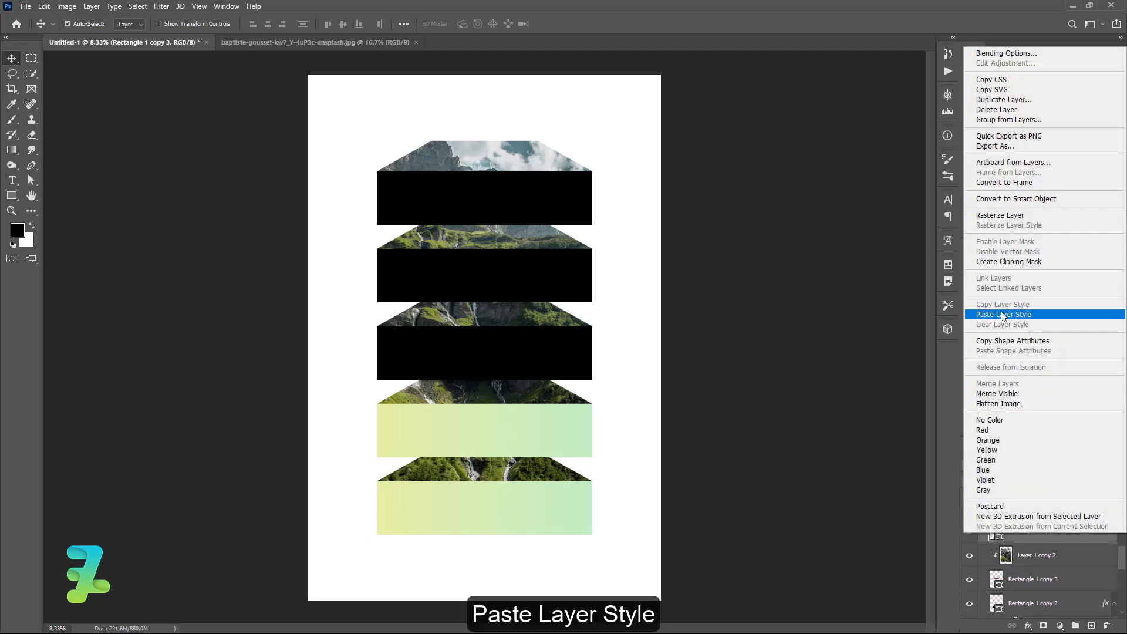
click(1004, 306)
- Paste the same gradient style onto Rectangle 1 copy 4 and the top block
scroll(1054, 531, up, 1)
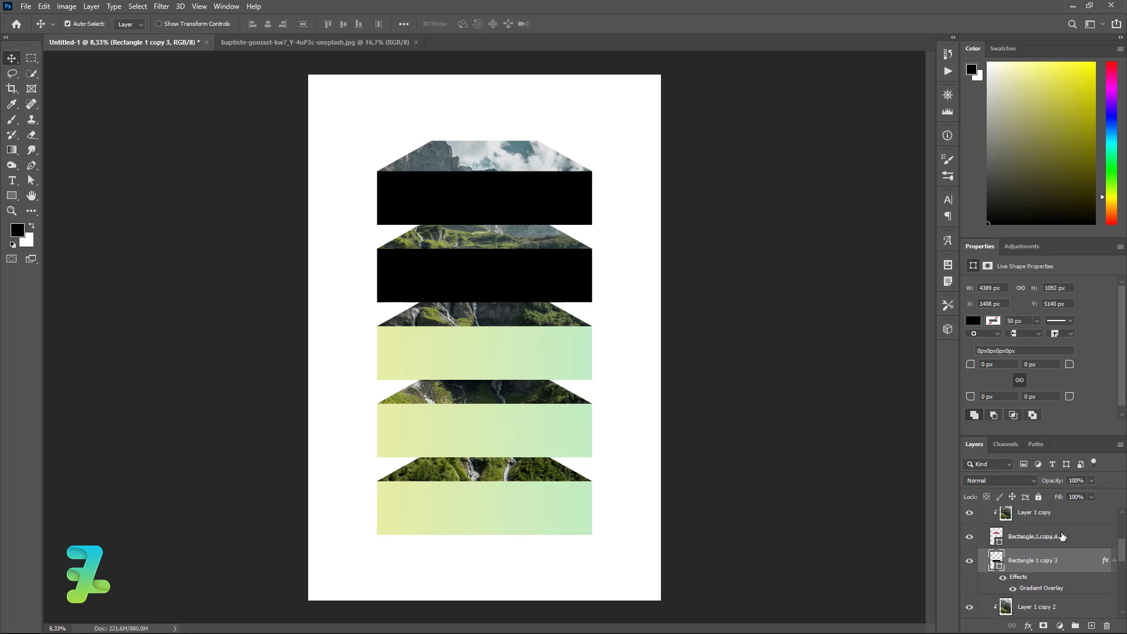
scroll(1060, 535, up, 1)
click(1066, 536)
right_click(1067, 531)
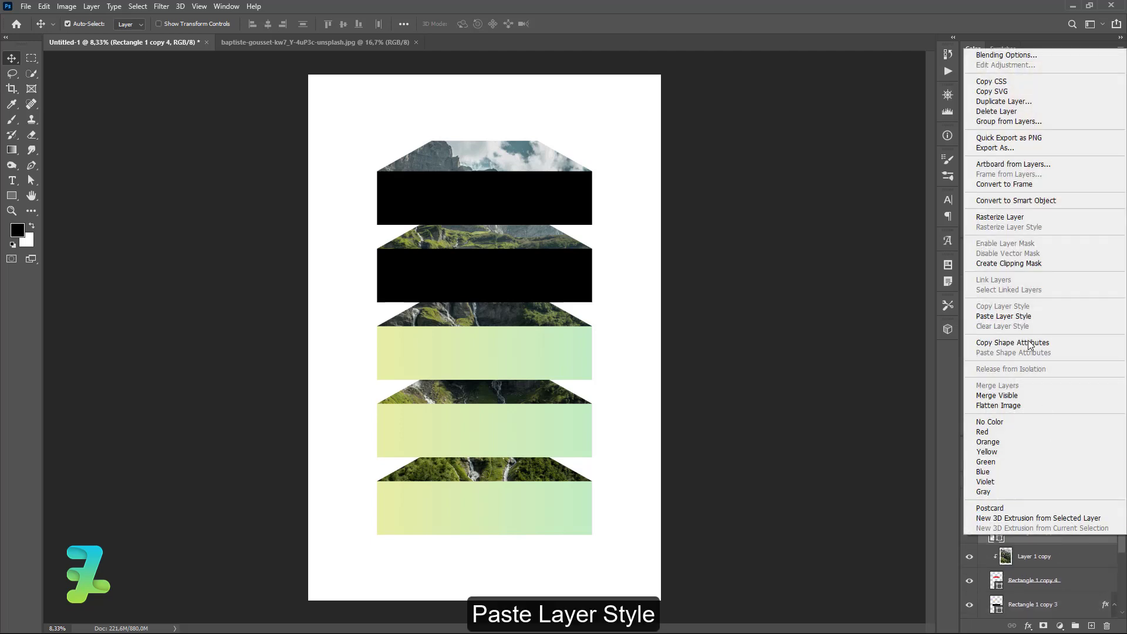
click(1005, 317)
scroll(1045, 553, up, 1)
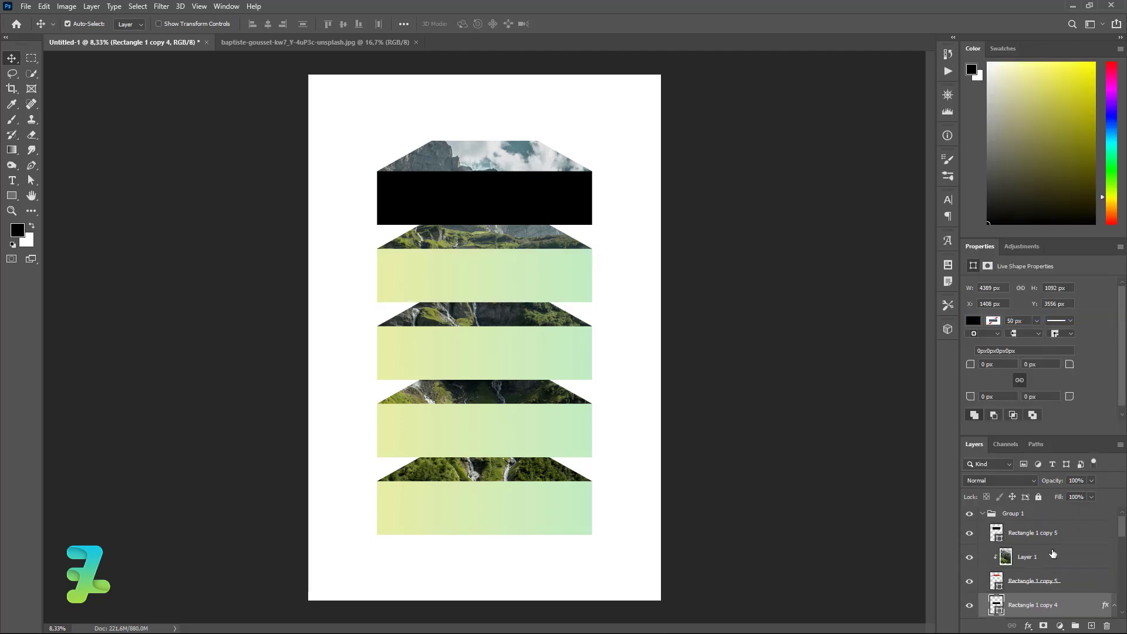
right_click(1092, 536)
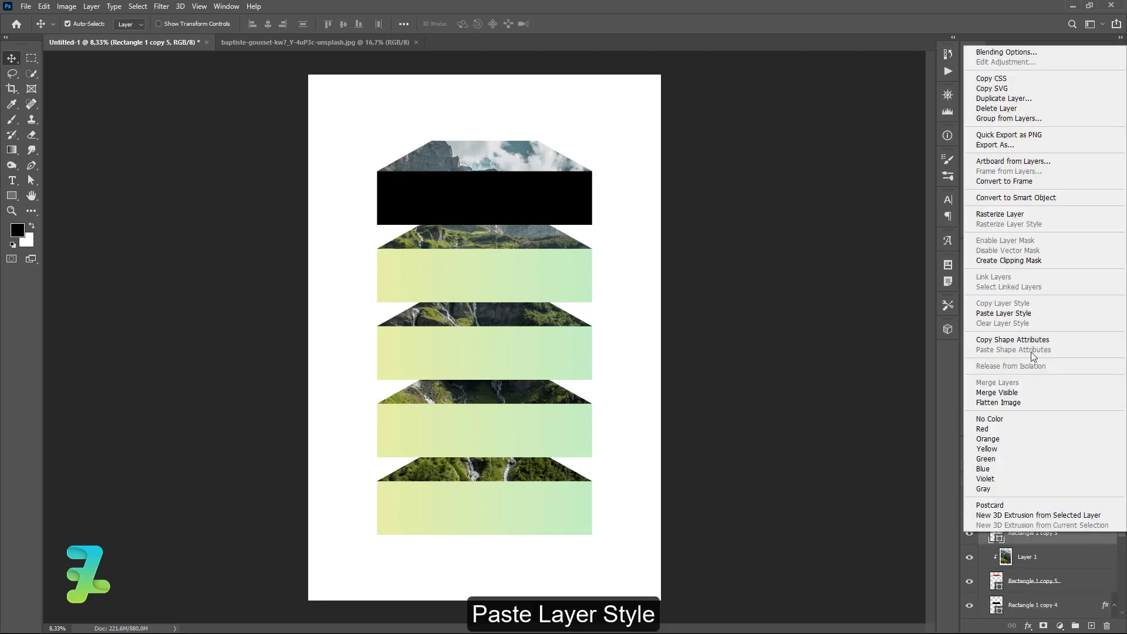
click(1011, 313)
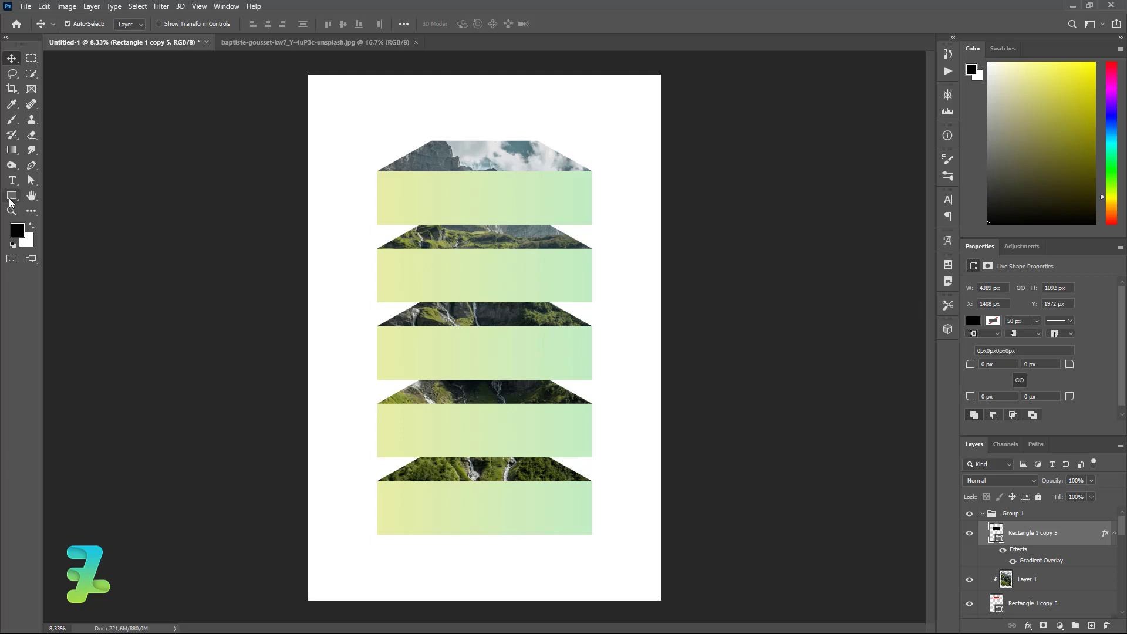
- Set the foreground colour to pale green #e4ffdf
click(17, 229)
drag(724, 227, 689, 211)
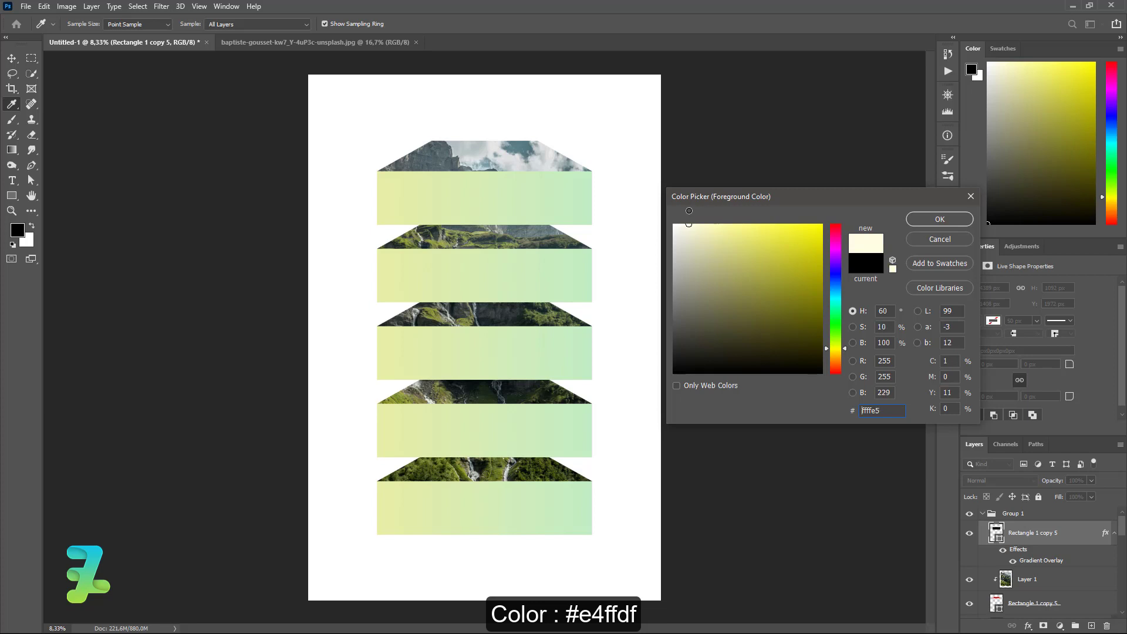
drag(833, 341, 835, 327)
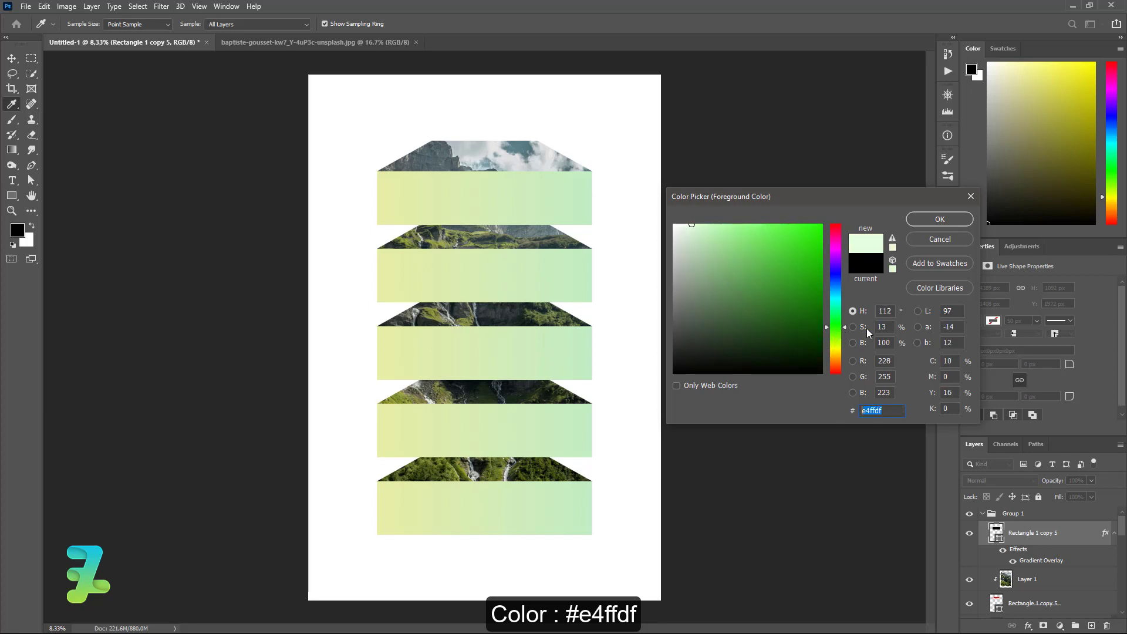
click(939, 219)
- Fill the white Background layer with pale green using the Paint Bucket
key(v)
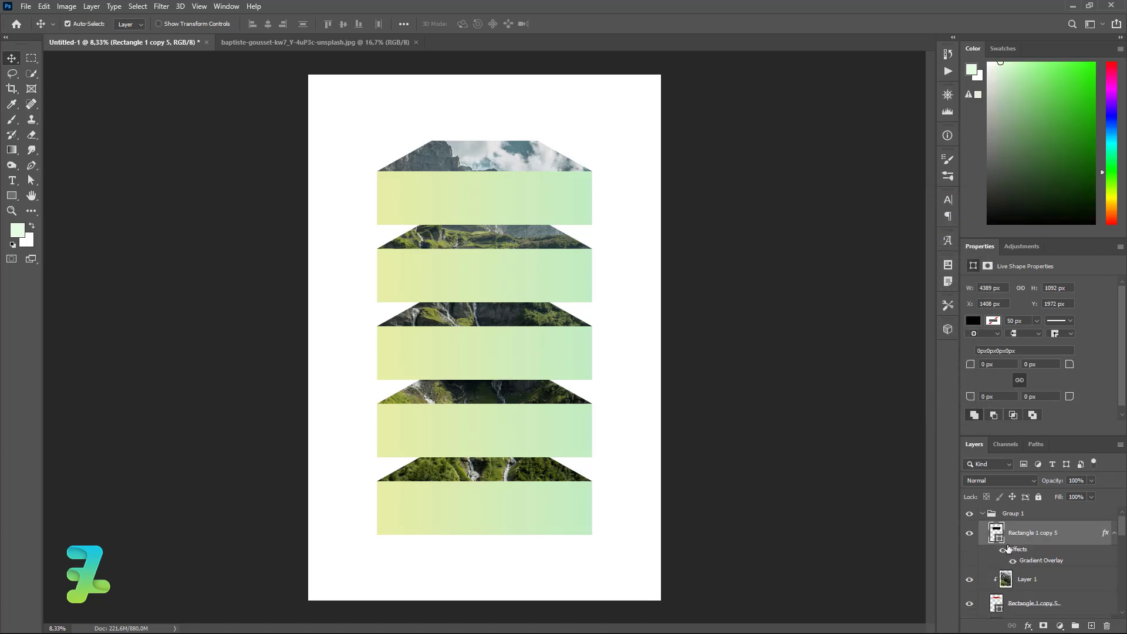
click(983, 515)
click(1022, 533)
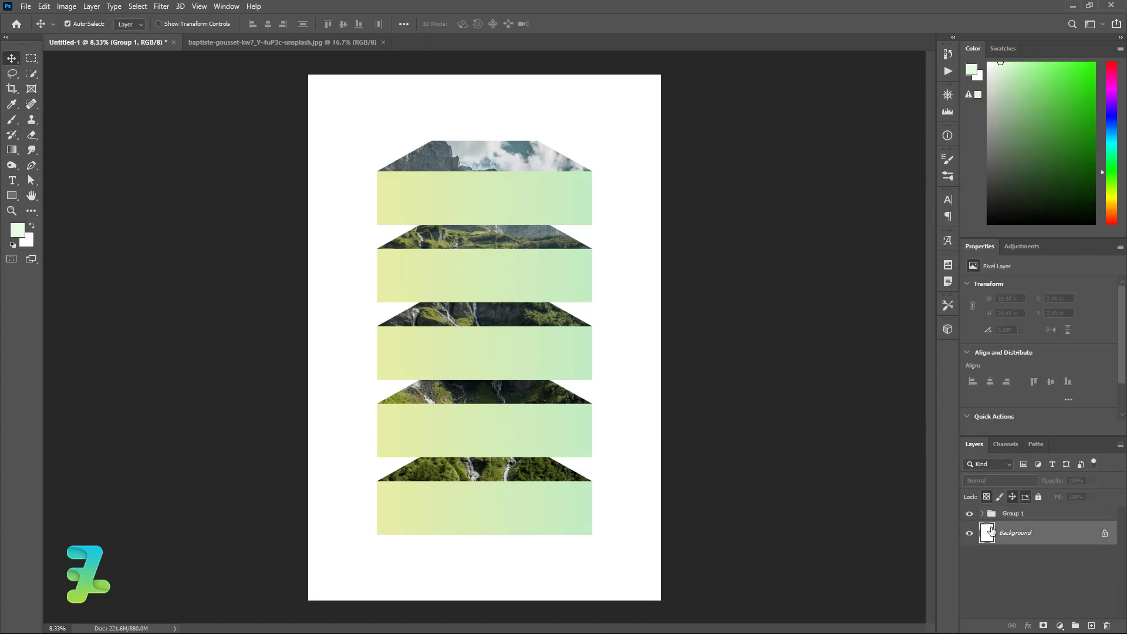
right_click(12, 150)
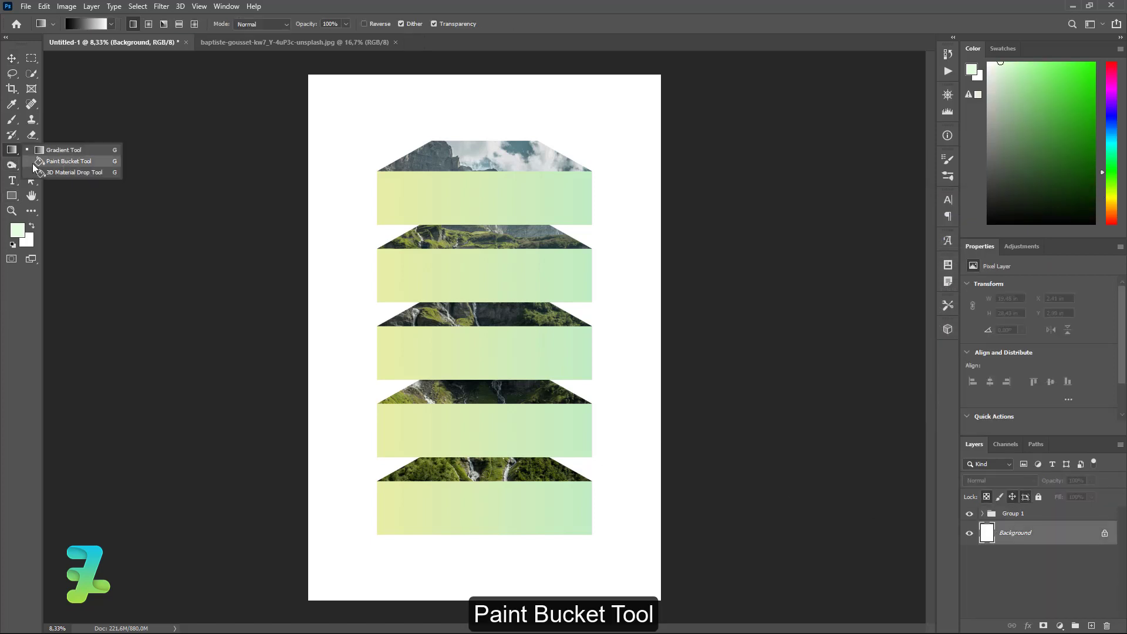
click(53, 163)
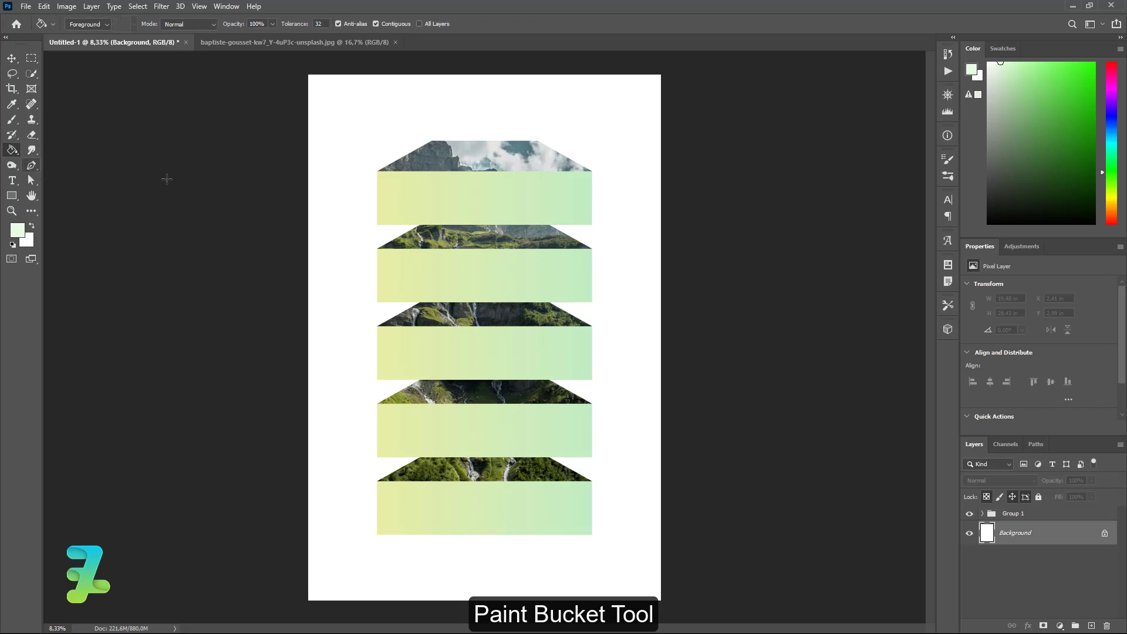
click(339, 153)
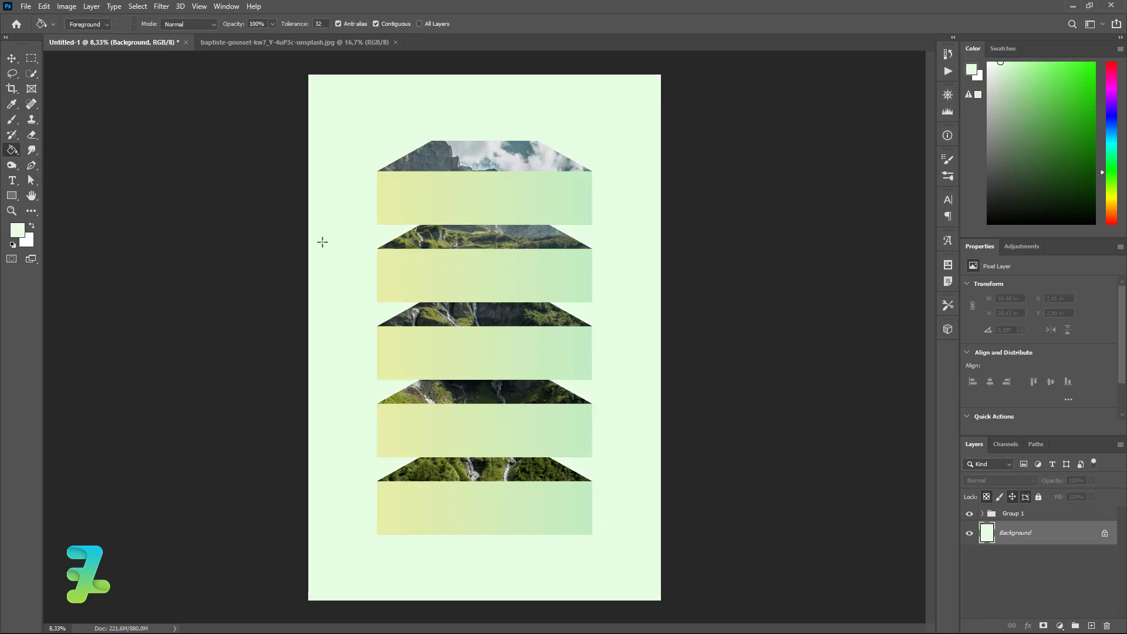
- Set the foreground colour back to black #000000
click(17, 229)
text(569d4a)
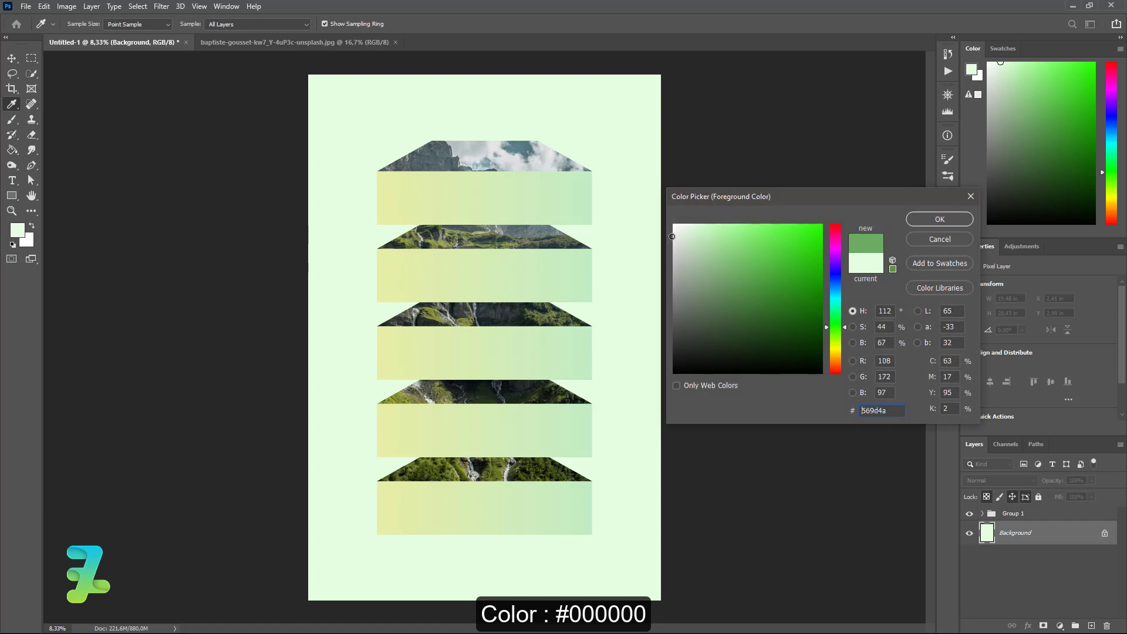
text(000000)
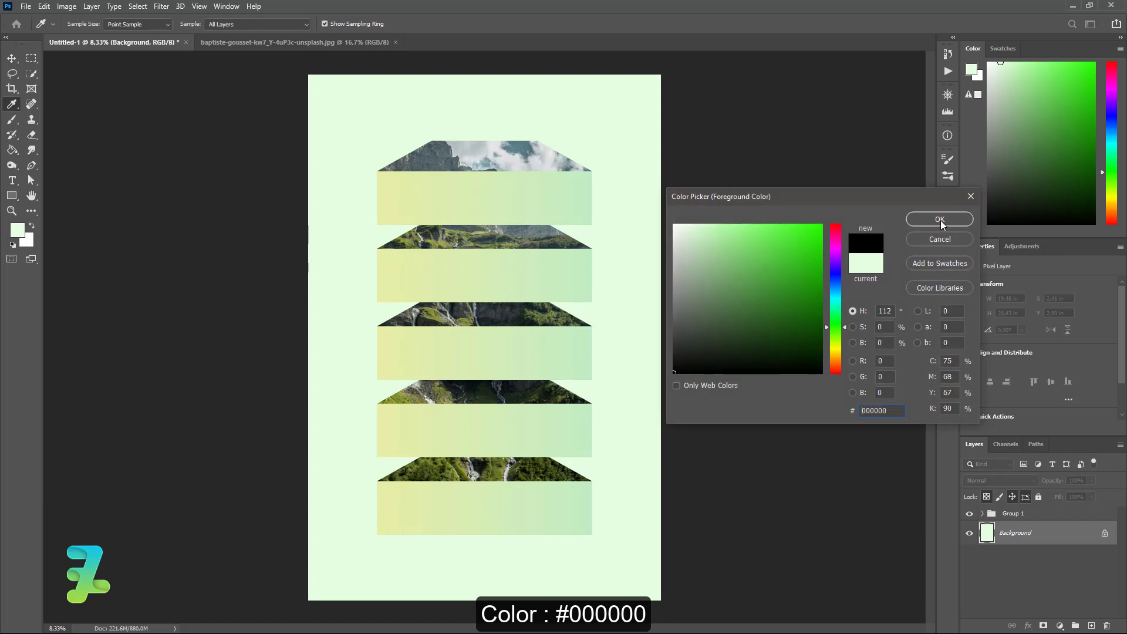
click(940, 220)
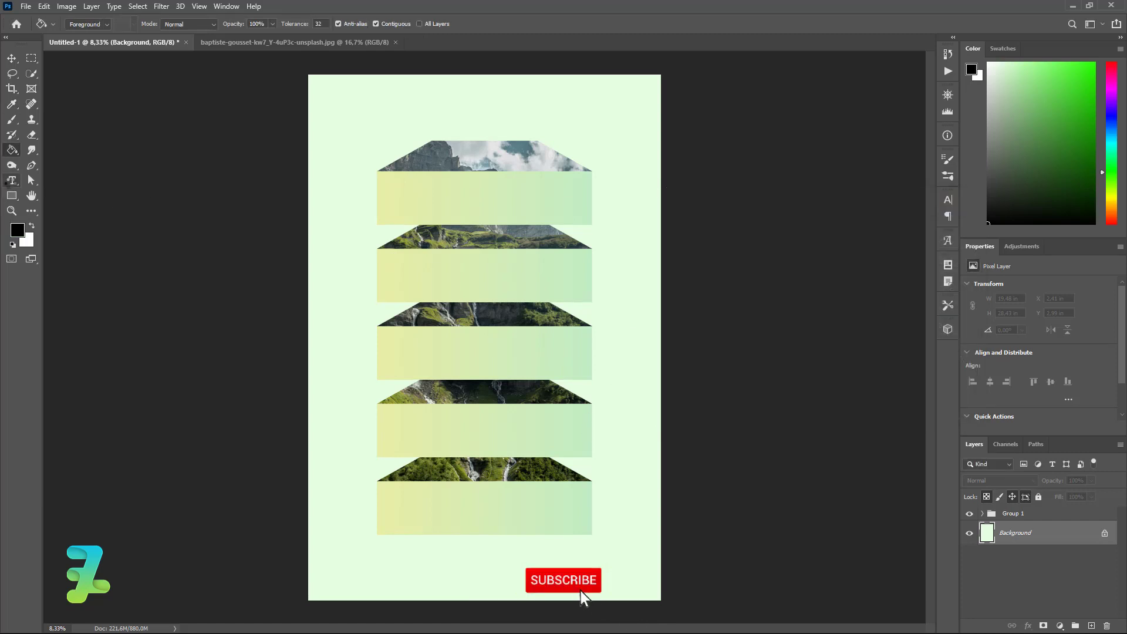
- Type 'GG-221' near the top right and size it to 72 pt
key(t)
click(310, 96)
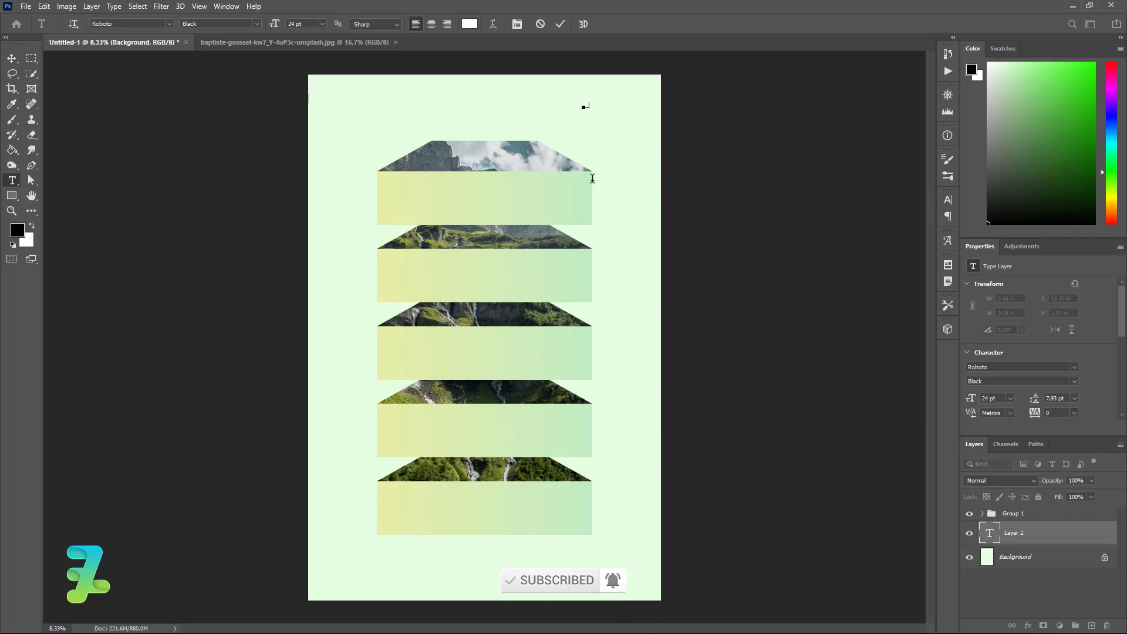
key(ctrl+a)
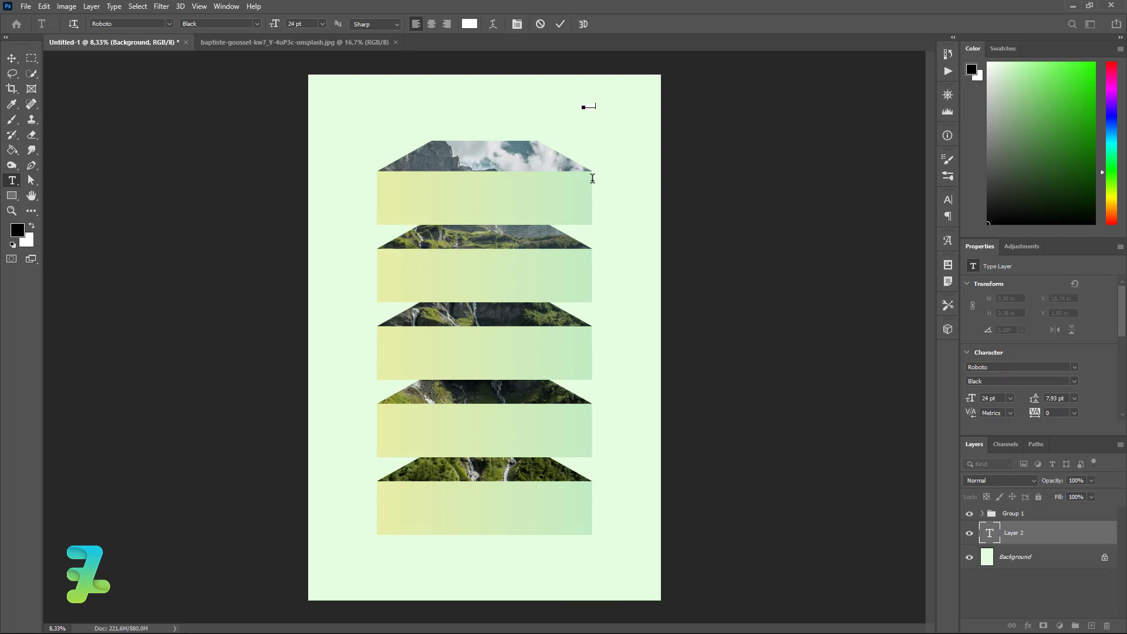
key(ctrl+a)
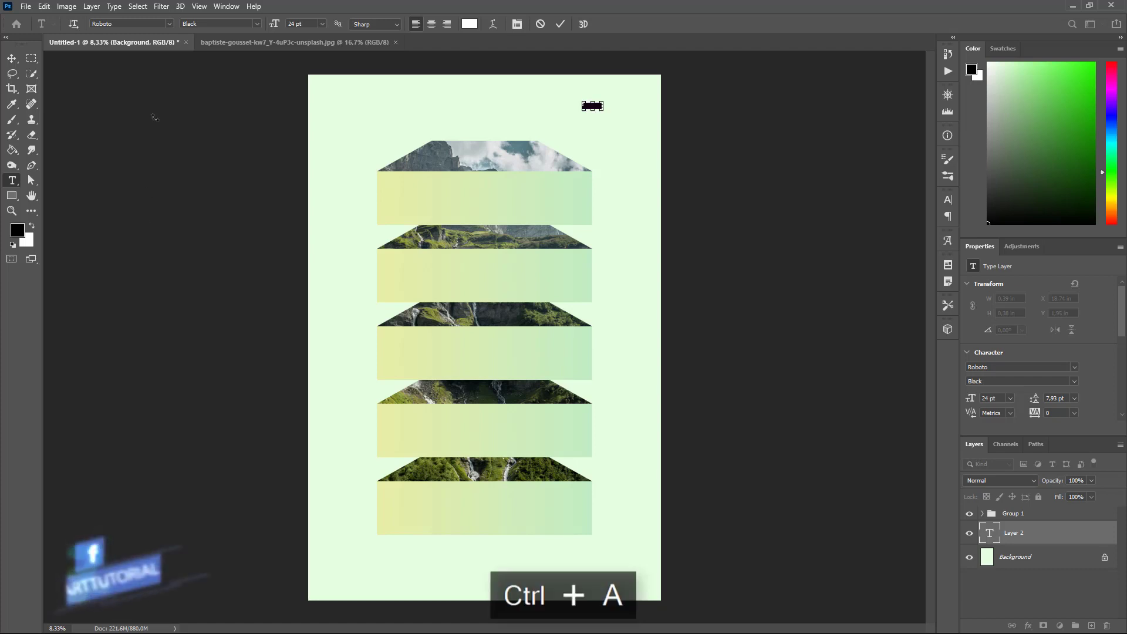
click(324, 24)
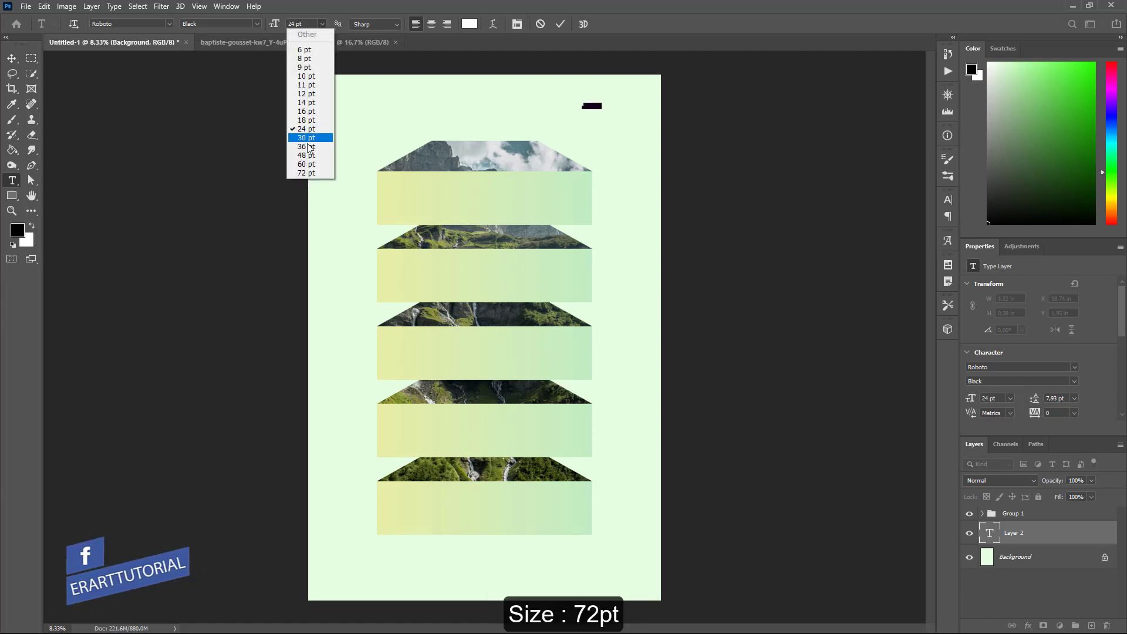
click(311, 153)
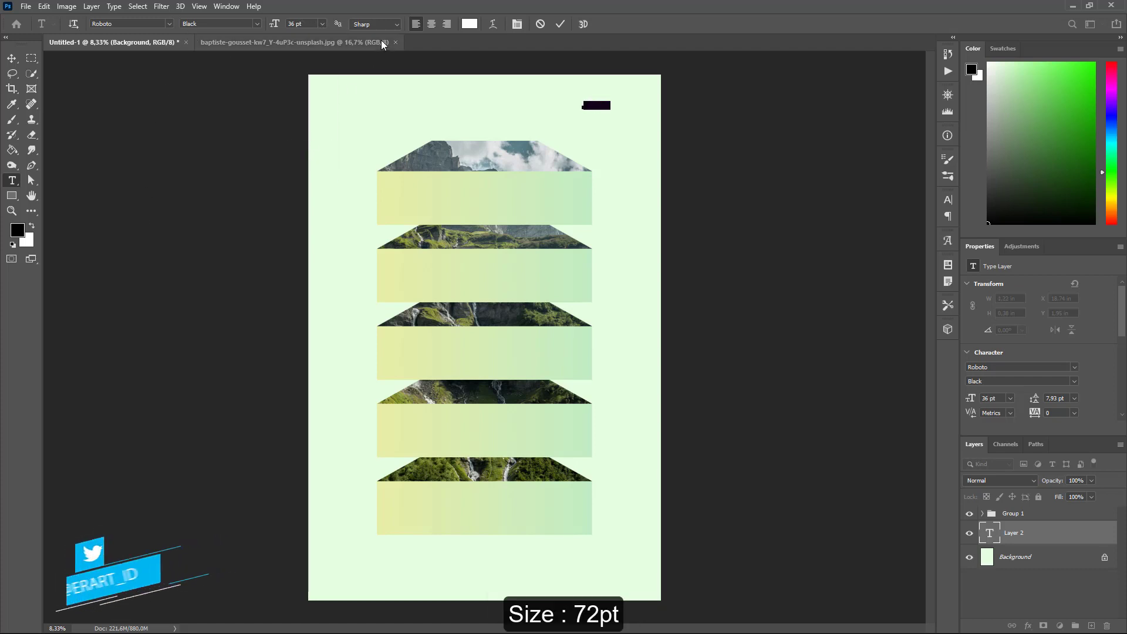
click(322, 25)
click(306, 173)
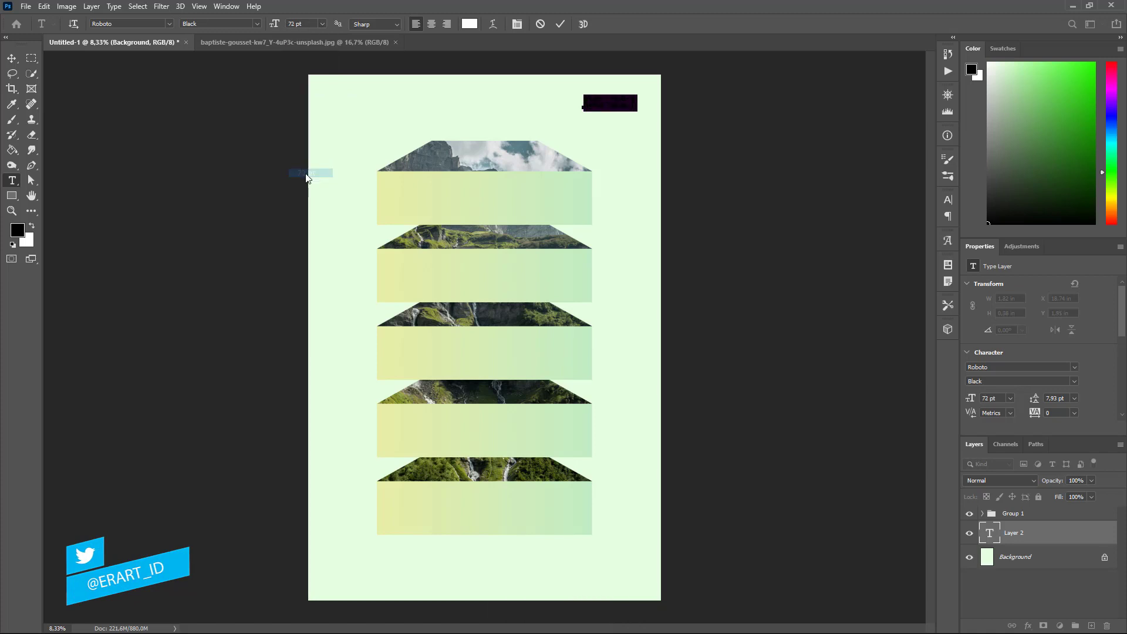
- Colour the GG-221 text black #000000, commit it and move it into the top right corner
click(469, 27)
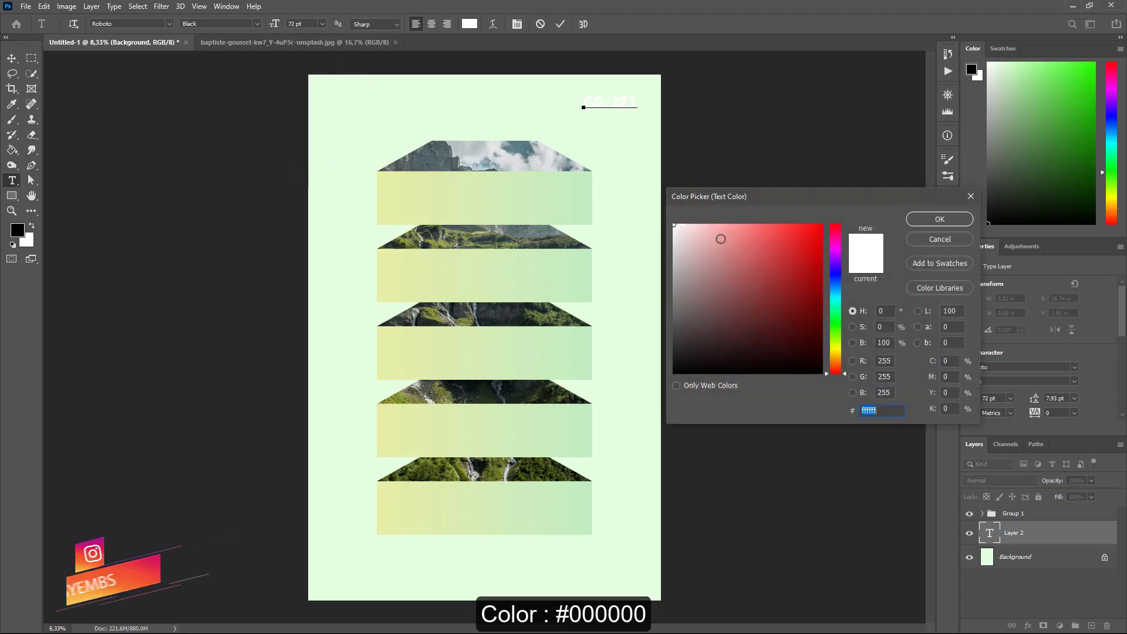
text(000000)
click(939, 219)
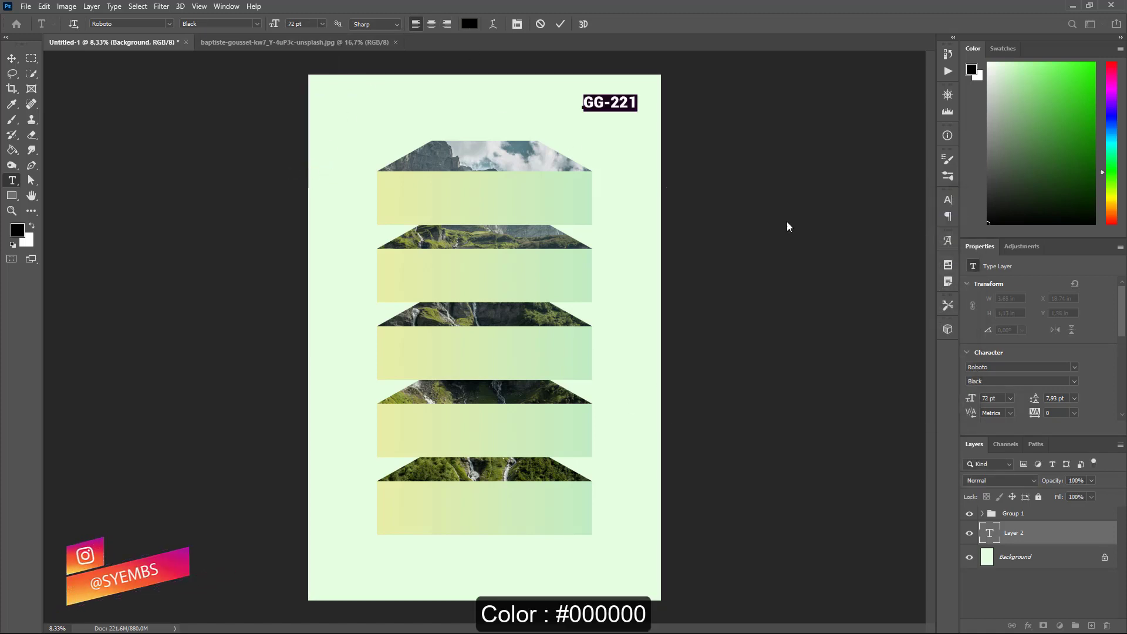
click(12, 58)
drag(607, 112, 627, 103)
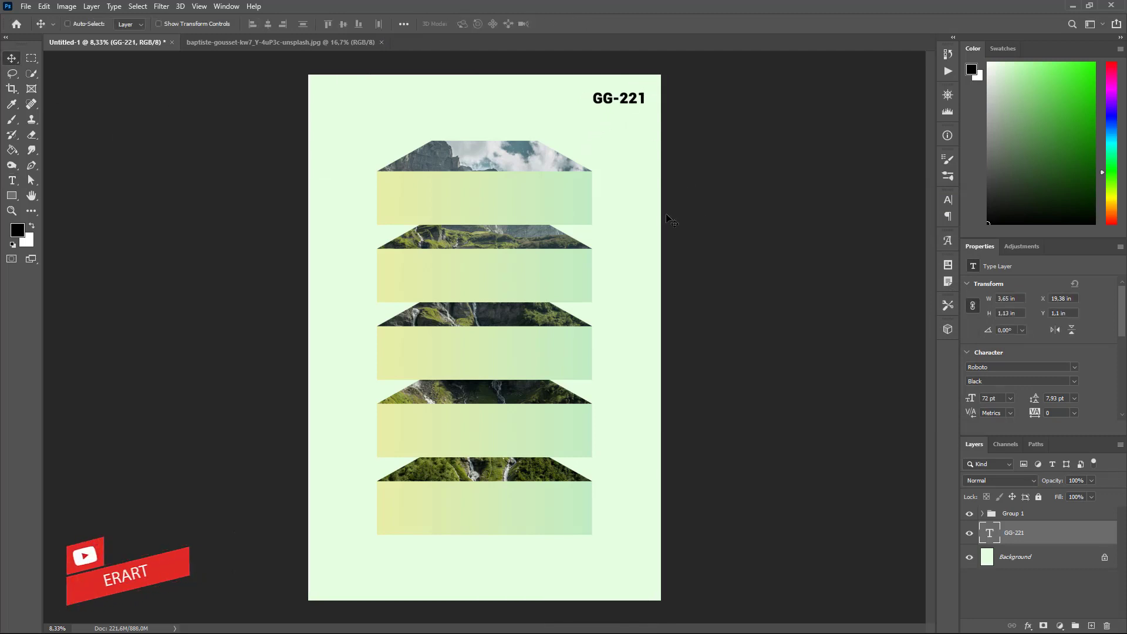
- Duplicate the GG-221 layer to the bottom left and retype it as JUNE 2020
key(ctrl+j)
drag(621, 121, 355, 582)
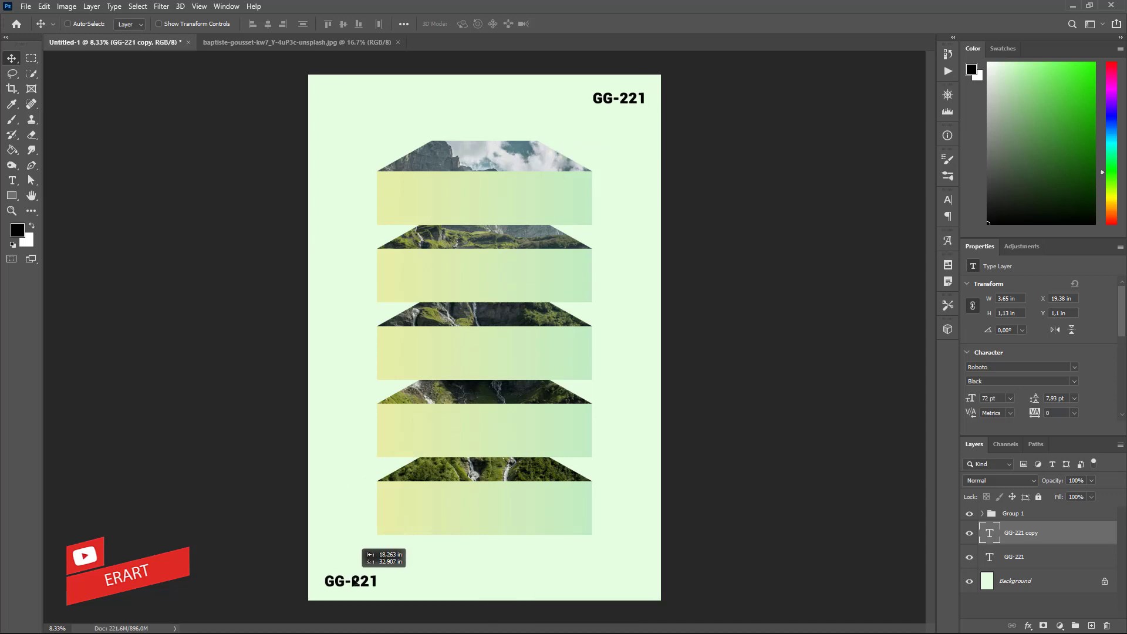
double_click(996, 533)
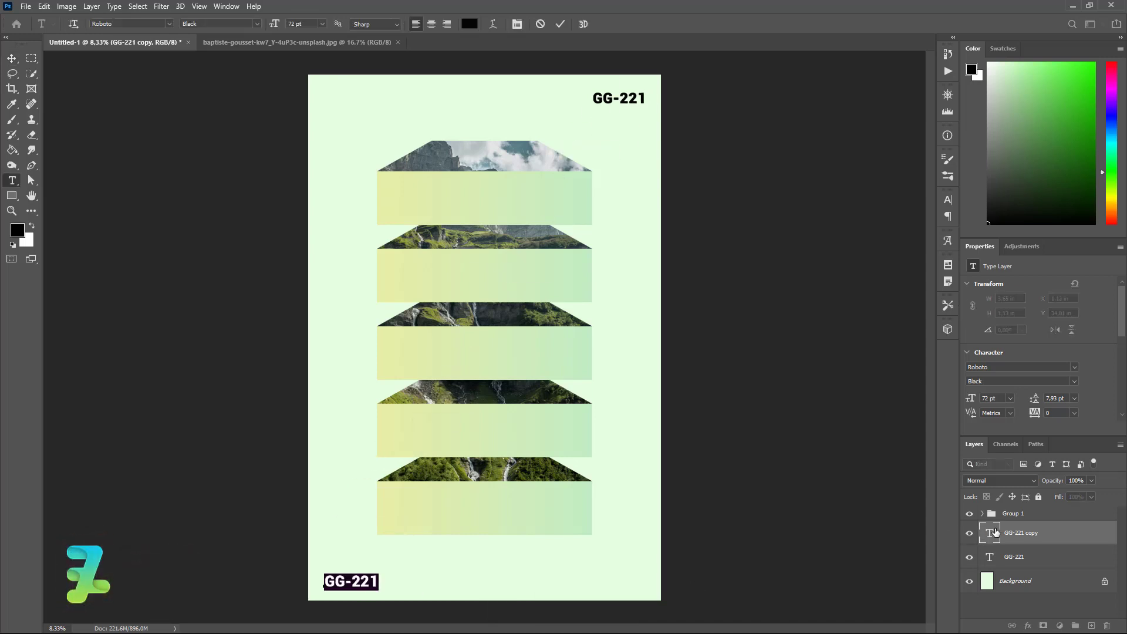
text(JUNE)
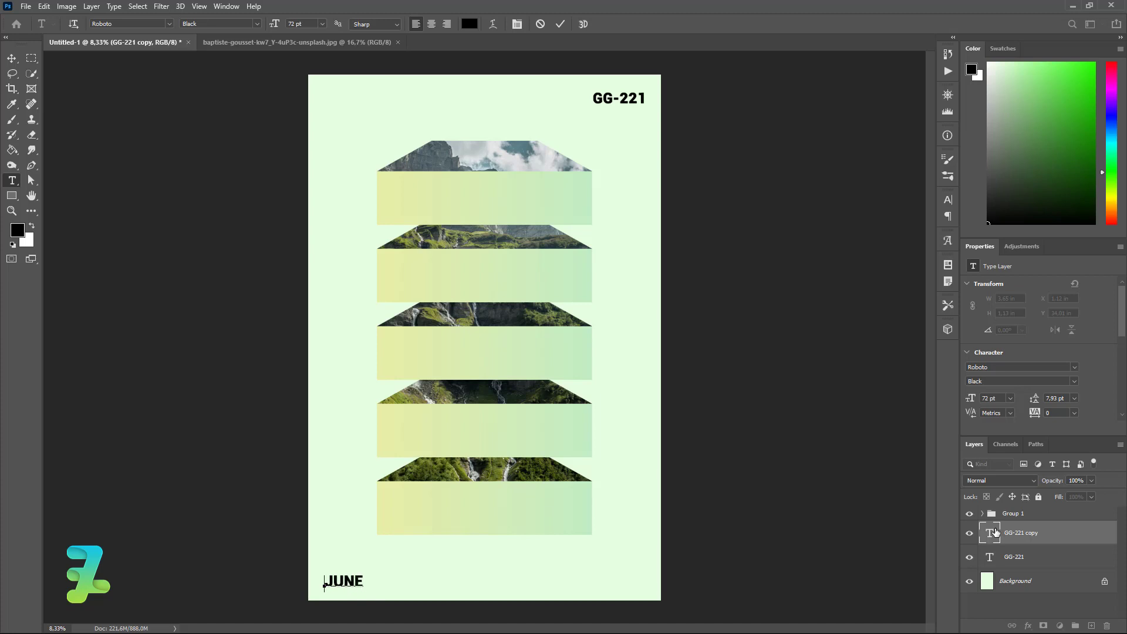
- Set the JUNE 2020 text's leading to Auto, commit it and nudge it slightly upward
key(ctrl+a)
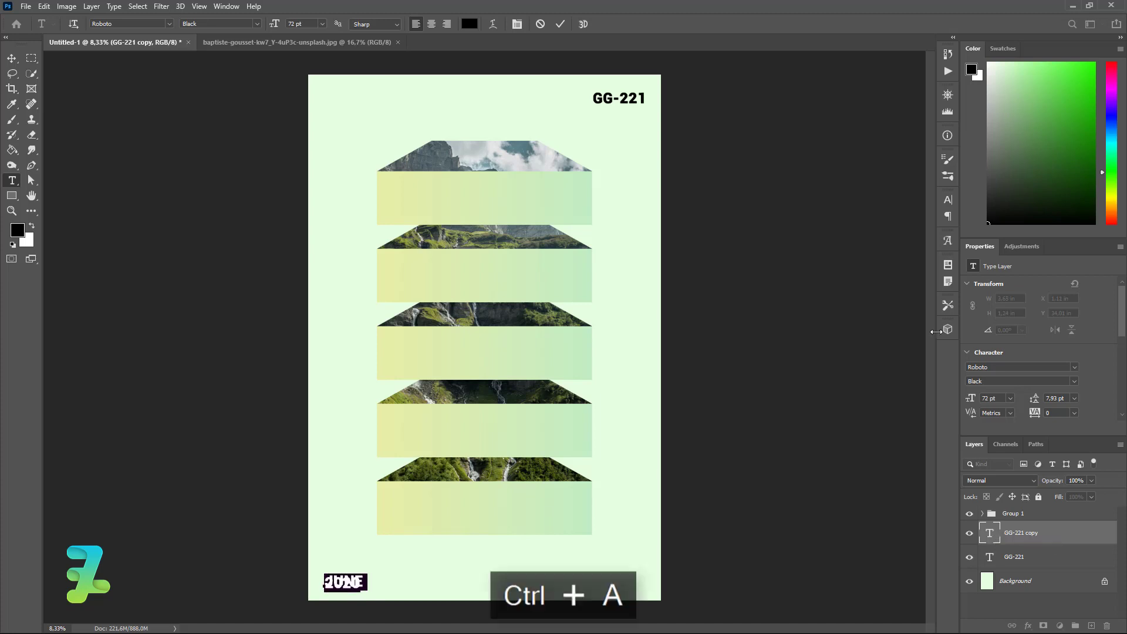
click(517, 24)
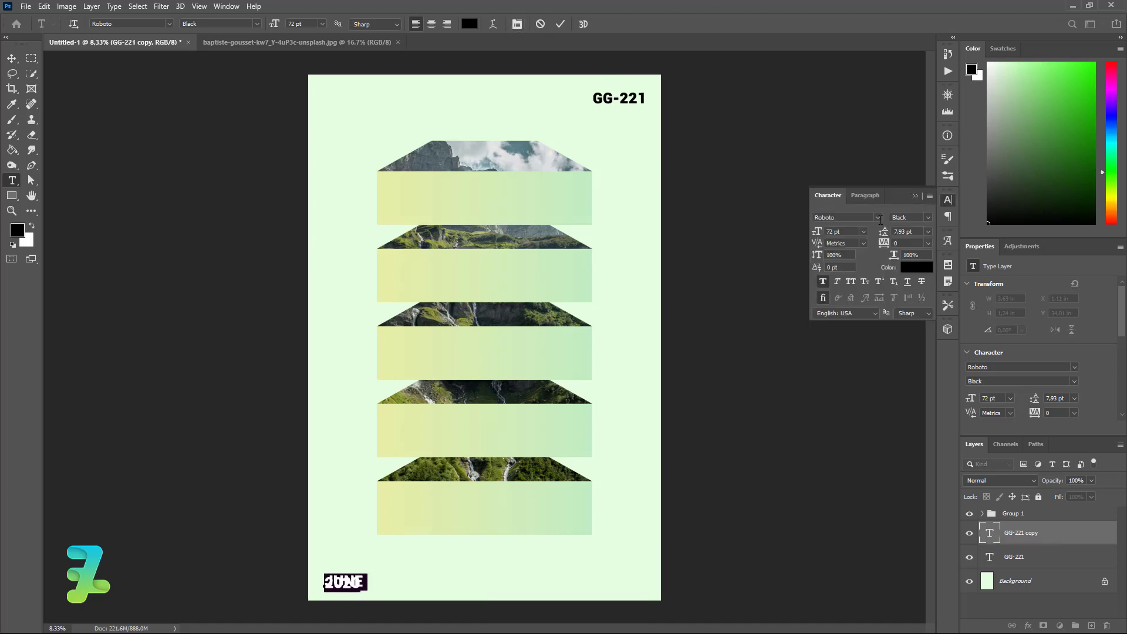
click(928, 232)
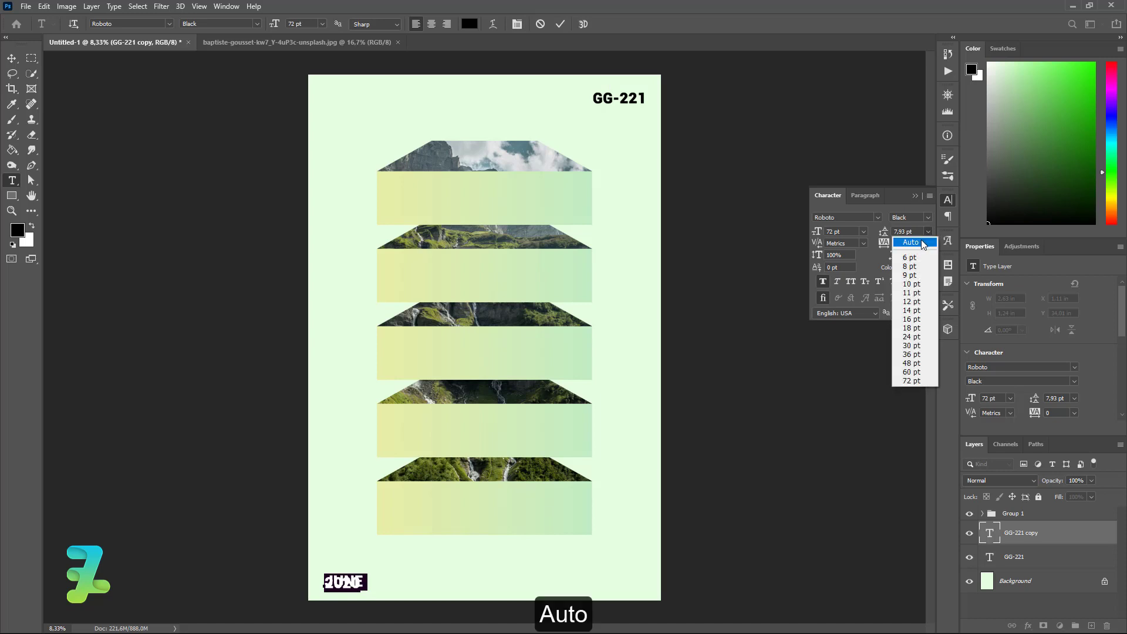
click(911, 242)
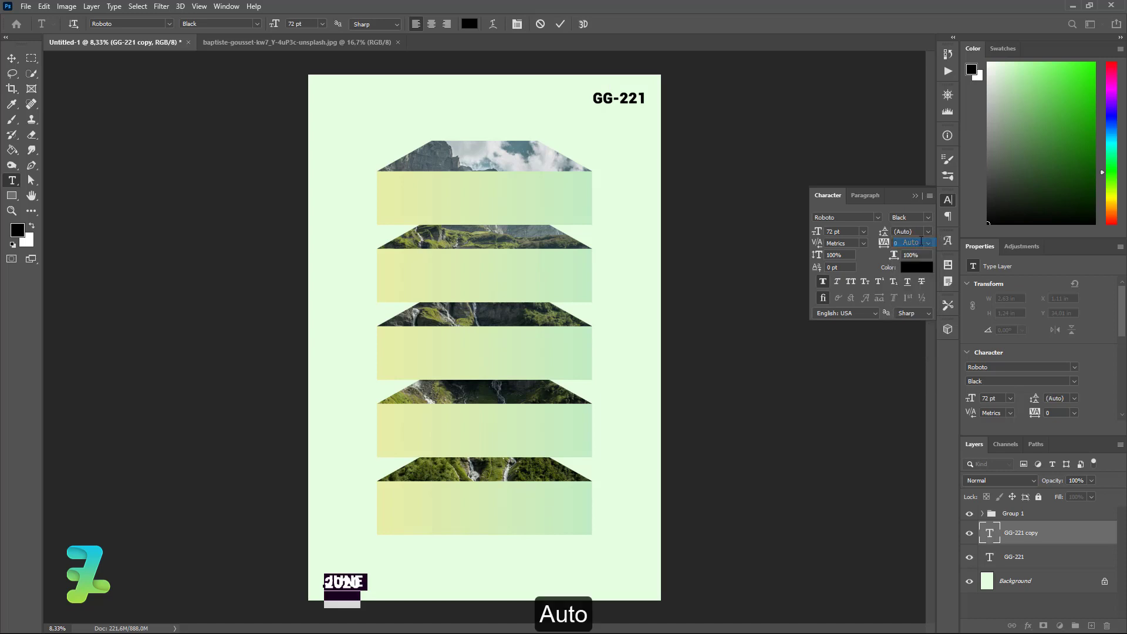
click(12, 58)
drag(347, 582, 344, 569)
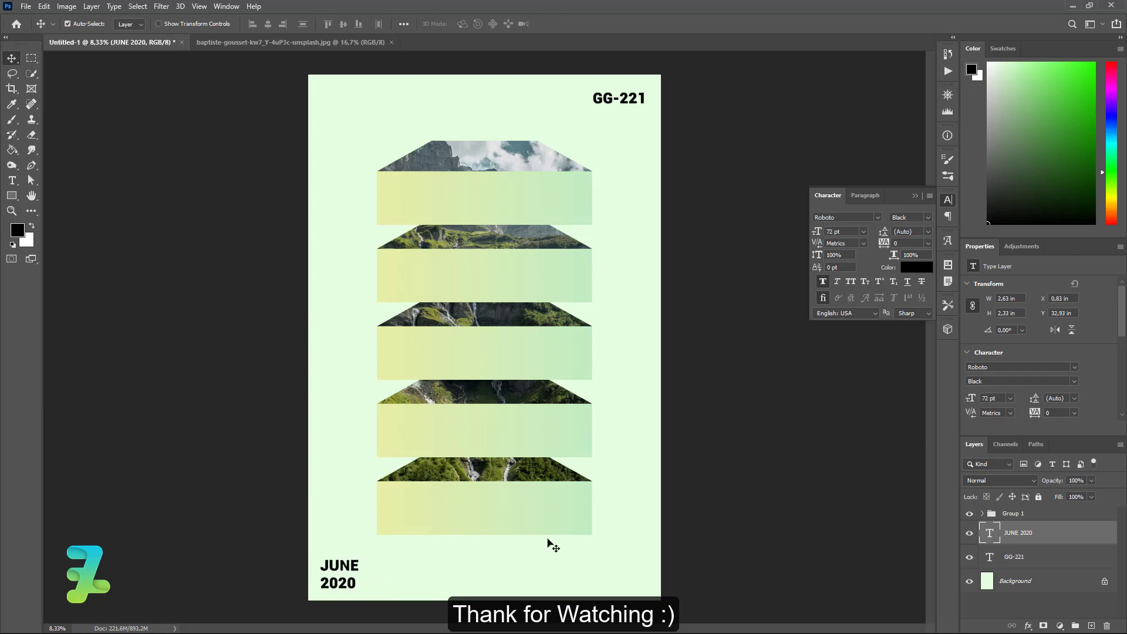